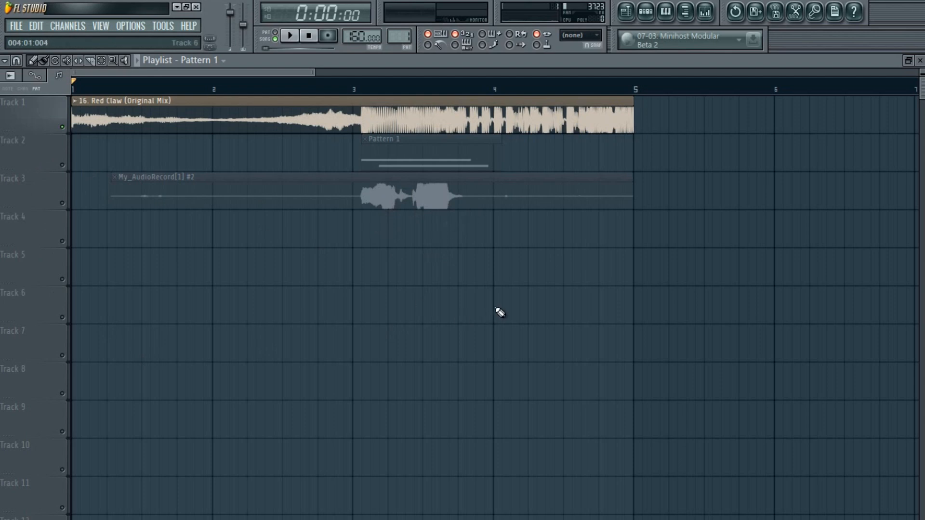
Play the playlist from the beginning to hear the soloed Red Claw (Original Mix) clip.
{"action": "key", "text": "space"}
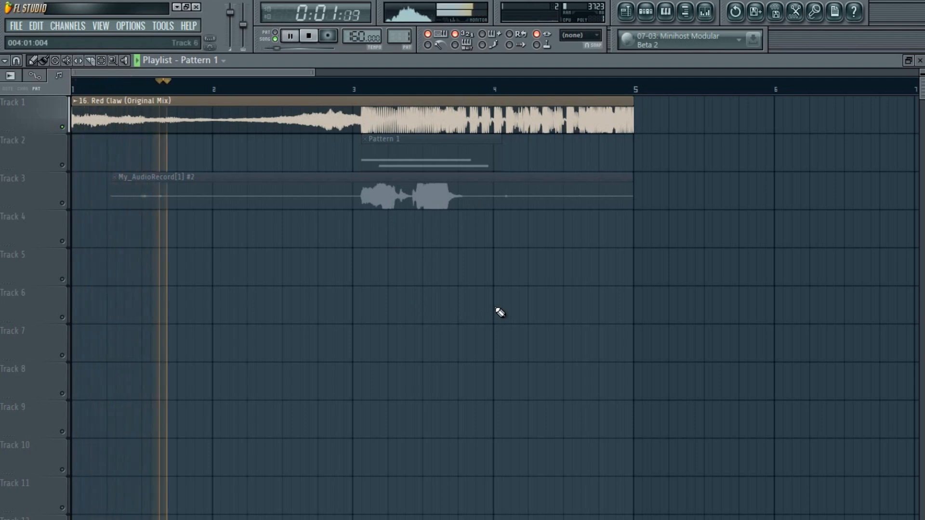
{"action": "left_click", "coordinate": [704, 13]}
{"action": "left_click", "coordinate": [543, 356]}
{"action": "right_click", "coordinate": [754, 282]}
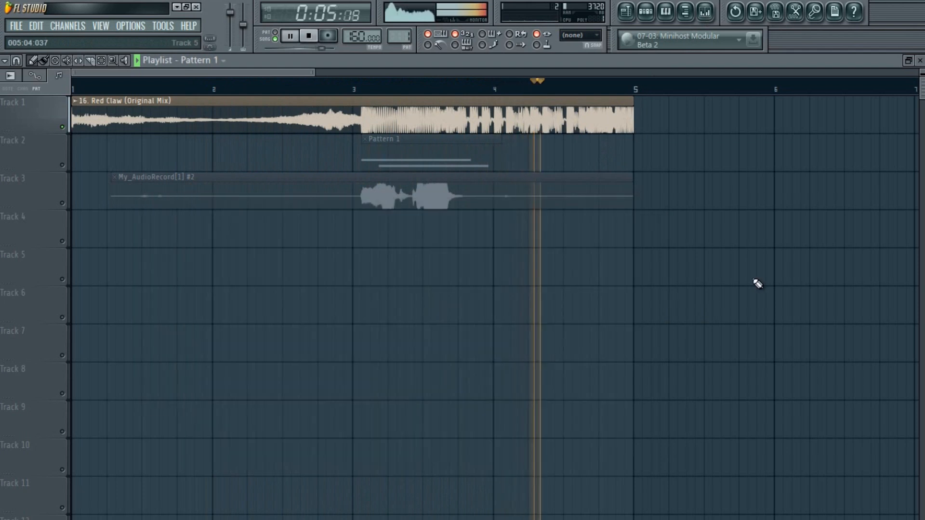
{"action": "key", "text": "space"}
Play the Red Claw clip from just after the start of bar 3, where the loud section begins.
{"action": "left_click", "coordinate": [362, 89]}
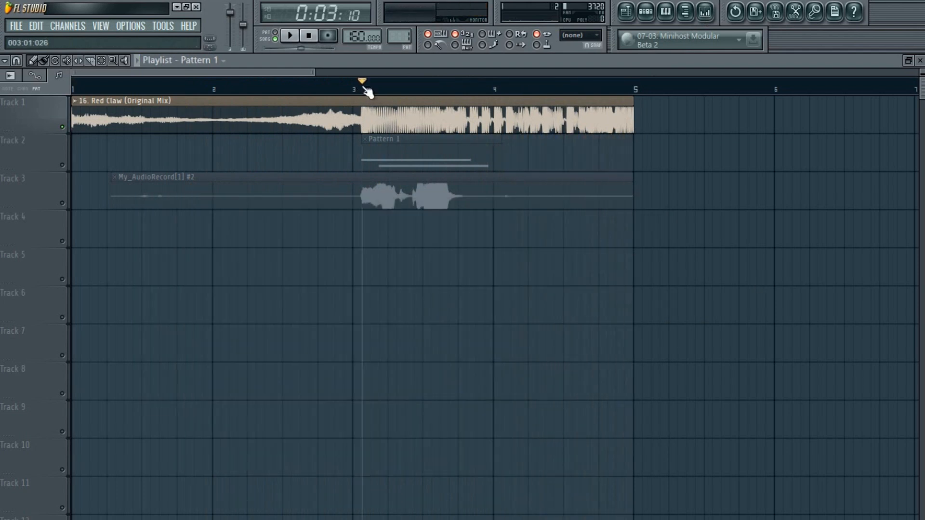
{"action": "left_click", "coordinate": [358, 87]}
{"action": "key", "text": "space"}
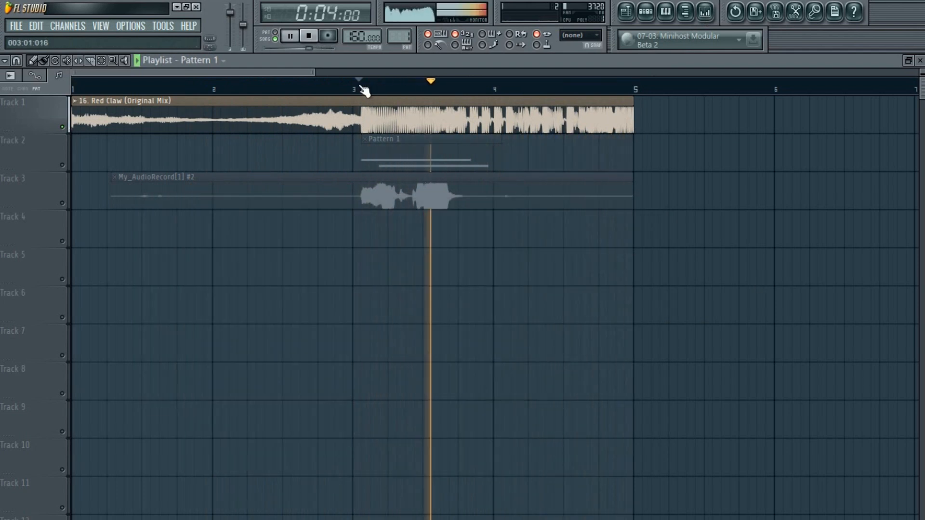
{"action": "key", "text": "space"}
Solo Track 3 and play the My_AudioRecord[1] voice recording from bar 3.
{"action": "right_click", "coordinate": [63, 203]}
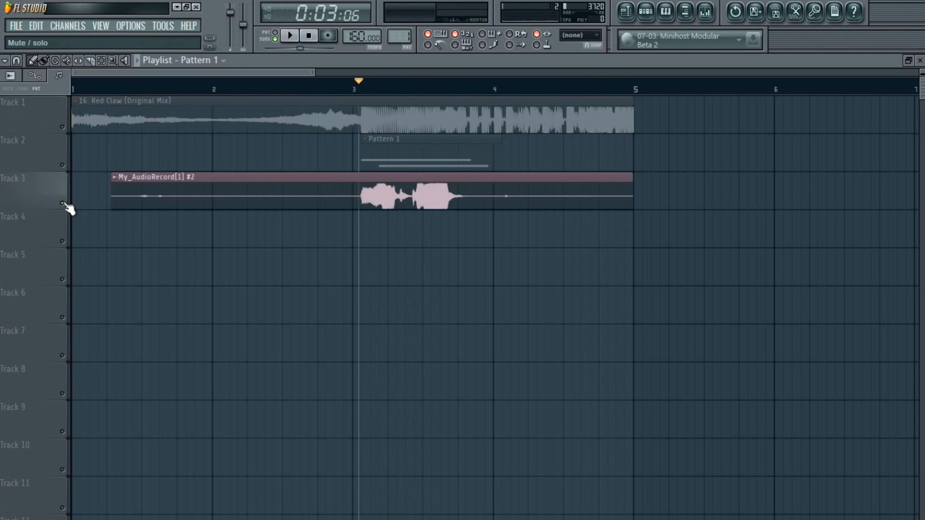
{"action": "key", "text": "space"}
{"action": "key", "text": "space"}
Solo Track 2 and play the Pattern 1 clip from bar 3.
{"action": "right_click", "coordinate": [67, 168]}
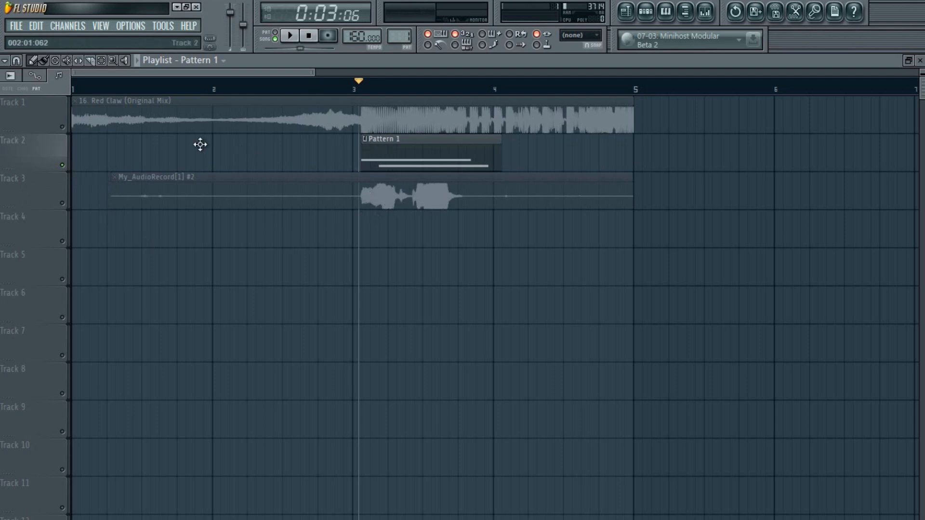
{"action": "key", "text": "space"}
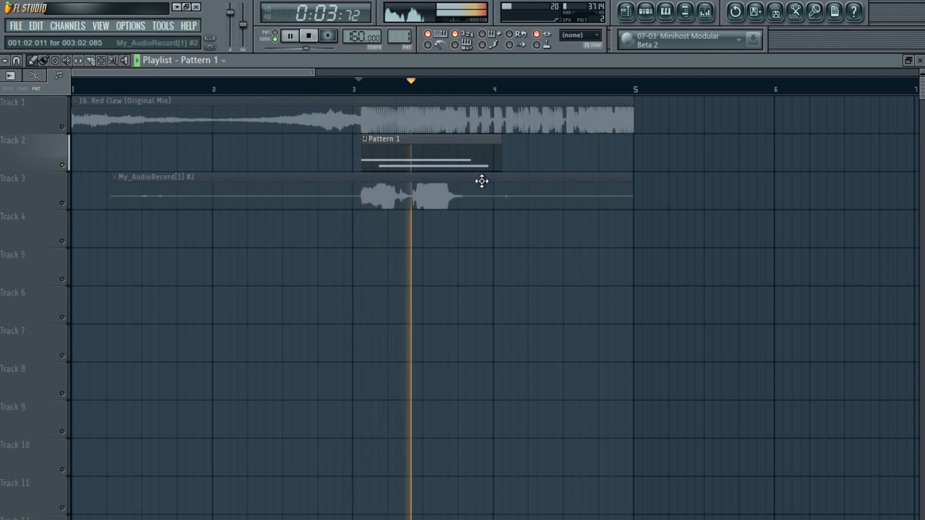
{"action": "key", "text": "space"}
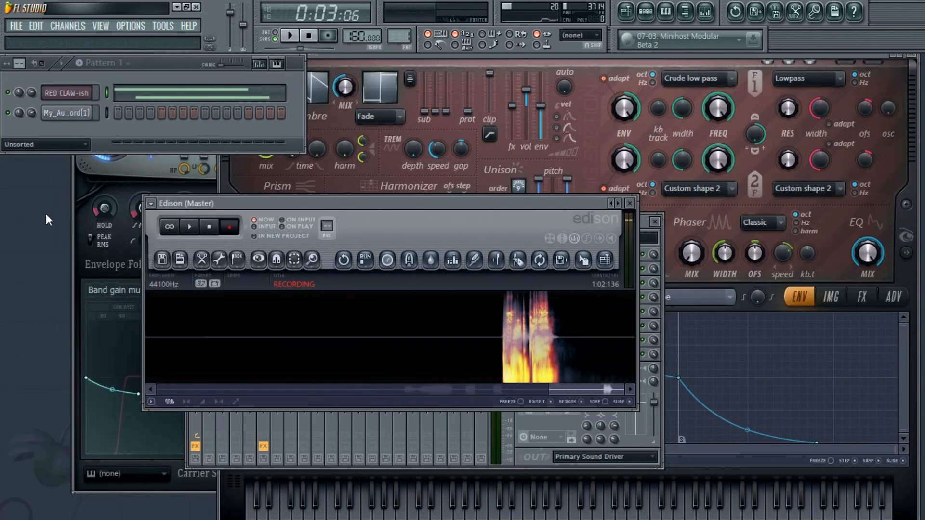
Close Edison, insert a new Harmor channel above RED CLAW-ish, and move its window clear of the channel list.
{"action": "left_click", "coordinate": [629, 203]}
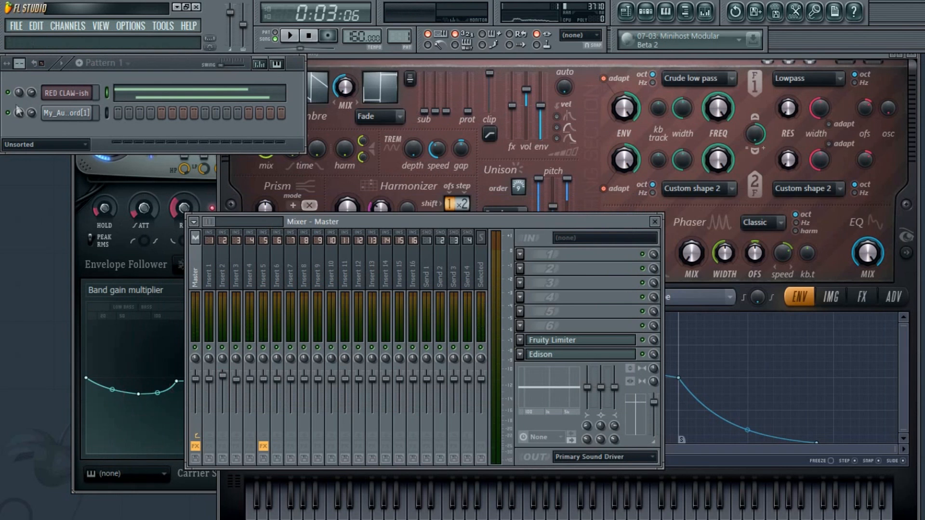
{"action": "right_click", "coordinate": [65, 94]}
{"action": "mouse_move", "coordinate": [129, 229]}
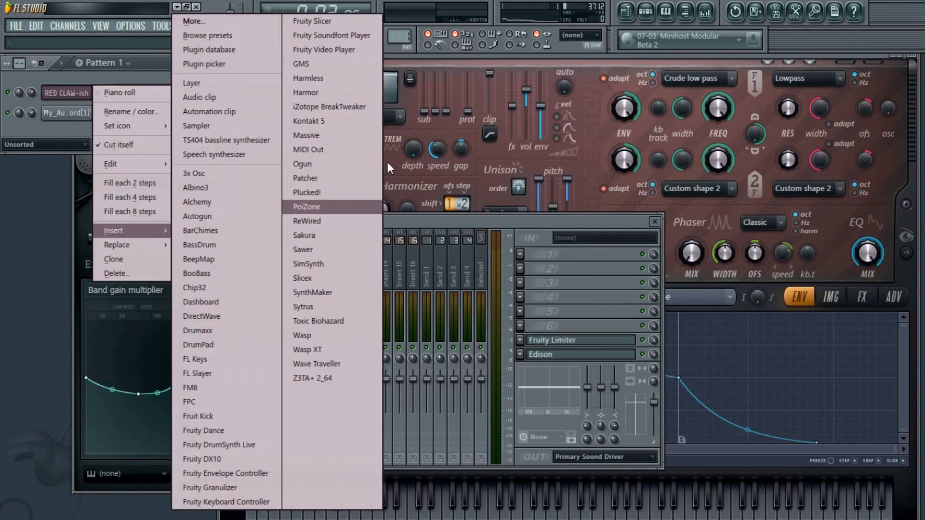
{"action": "left_click", "coordinate": [304, 91]}
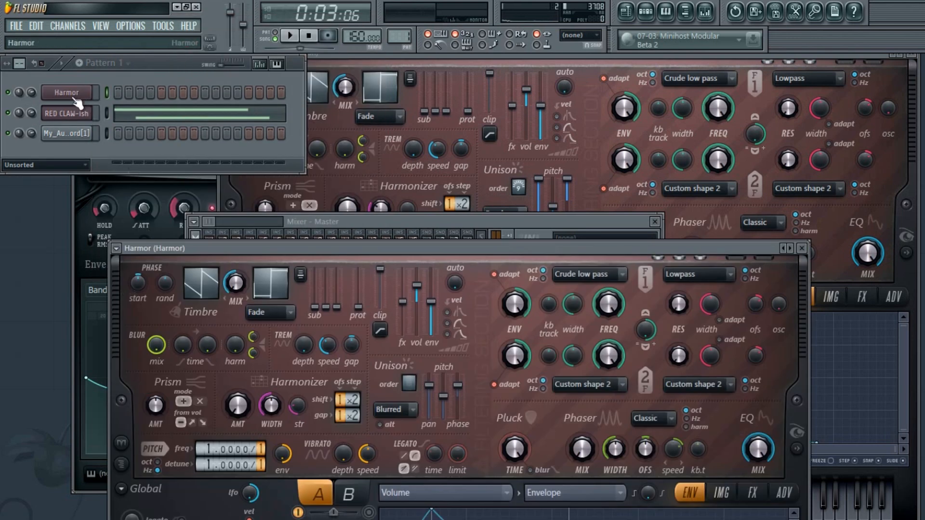
{"action": "left_click_drag", "start_coordinate": [427, 248], "coordinate": [666, 68]}
Open the channel settings of My_AudioRecord[1] and place that window next to the Harmor window.
{"action": "left_click", "coordinate": [546, 161]}
{"action": "left_click", "coordinate": [67, 133]}
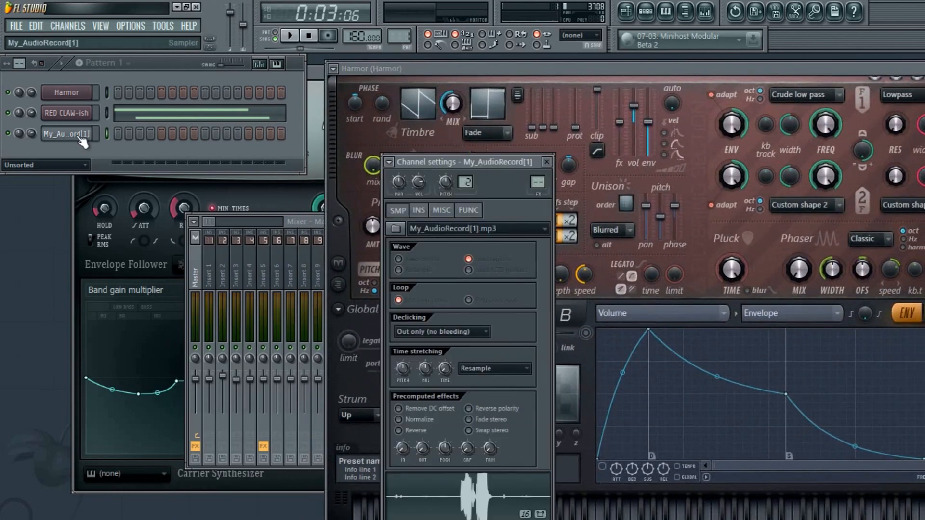
{"action": "left_click_drag", "start_coordinate": [415, 161], "coordinate": [108, 85]}
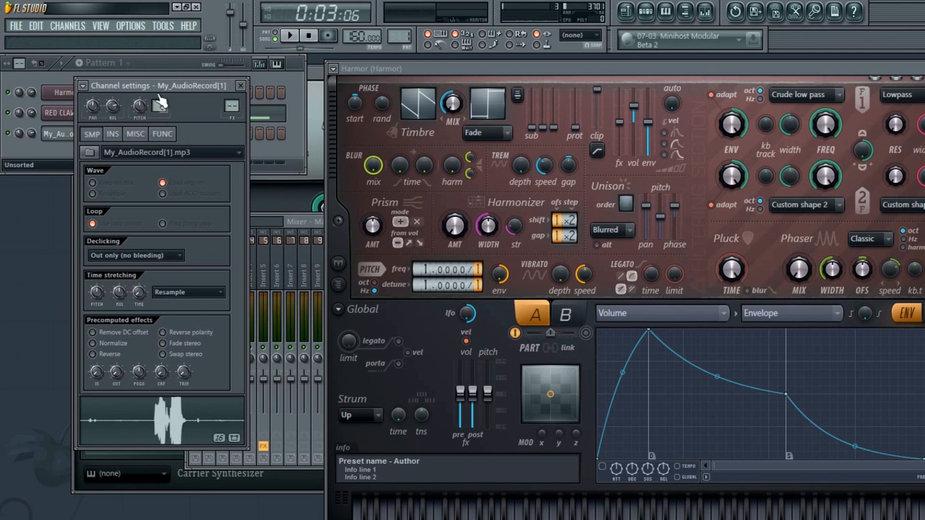
{"action": "mouse_move", "coordinate": [160, 89]}
{"action": "left_mouse_down"}
{"action": "mouse_move", "coordinate": [129, 77]}
{"action": "mouse_move", "coordinate": [145, 65]}
{"action": "mouse_move", "coordinate": [186, 91]}
{"action": "mouse_move", "coordinate": [108, 67]}
{"action": "mouse_move", "coordinate": [161, 68]}
{"action": "mouse_move", "coordinate": [153, 74]}
{"action": "left_mouse_up"}
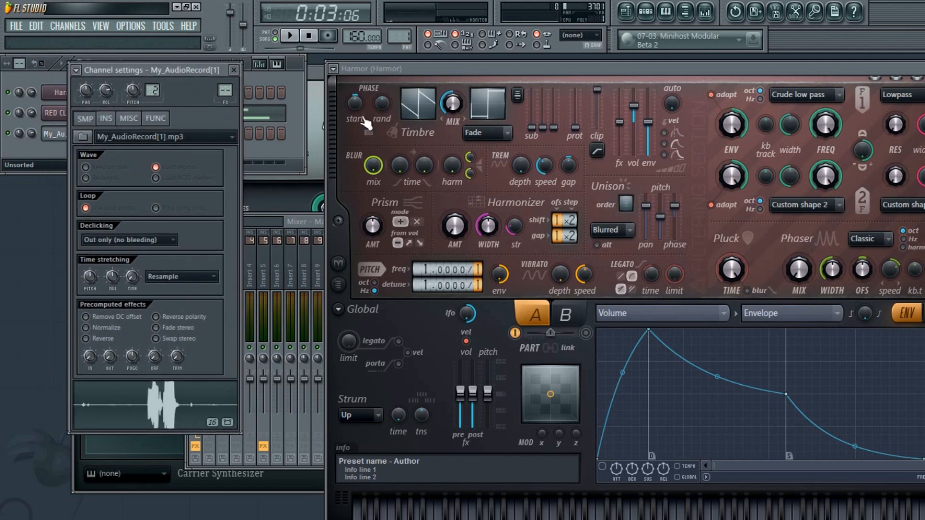
{"action": "left_click_drag", "start_coordinate": [398, 66], "coordinate": [305, 51]}
Switch playback to pattern mode and arrange the sample's channel settings and Harmor side by side without overlap.
{"action": "key", "text": "space"}
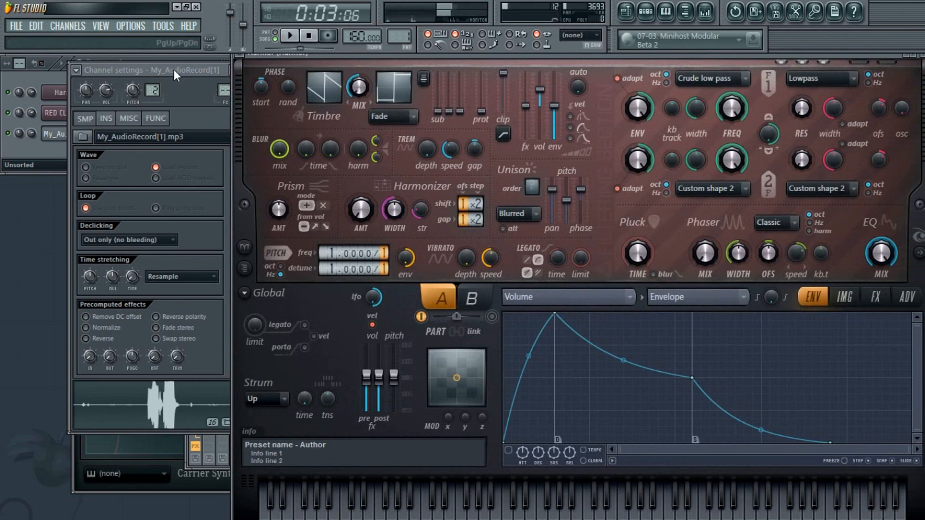
{"action": "left_click_drag", "start_coordinate": [173, 69], "coordinate": [135, 59]}
{"action": "left_click", "coordinate": [275, 32]}
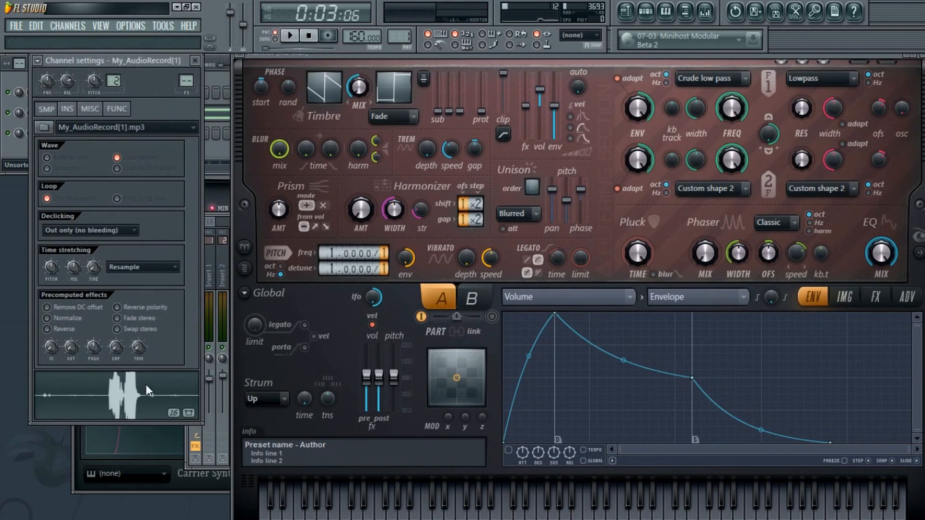
{"action": "left_click_drag", "start_coordinate": [459, 58], "coordinate": [435, 64]}
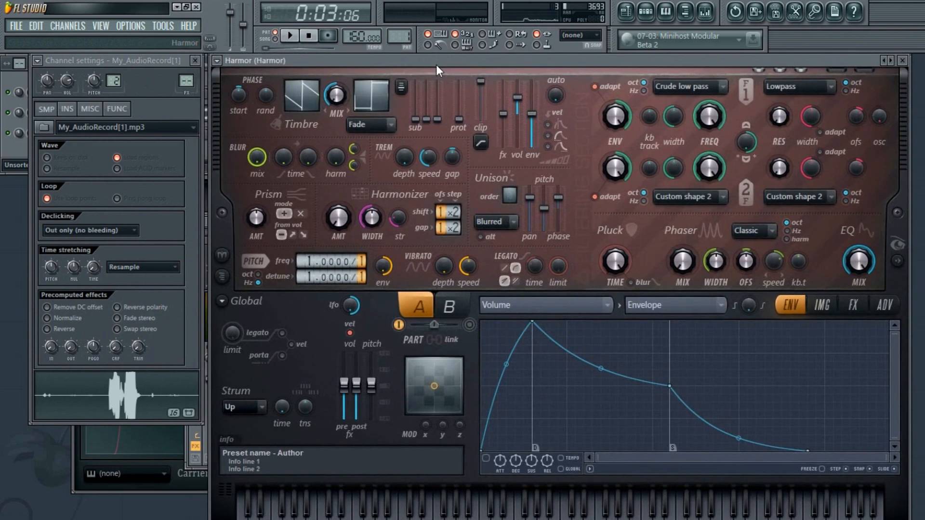
{"action": "left_click", "coordinate": [114, 70]}
{"action": "left_click_drag", "start_coordinate": [114, 66], "coordinate": [114, 71]}
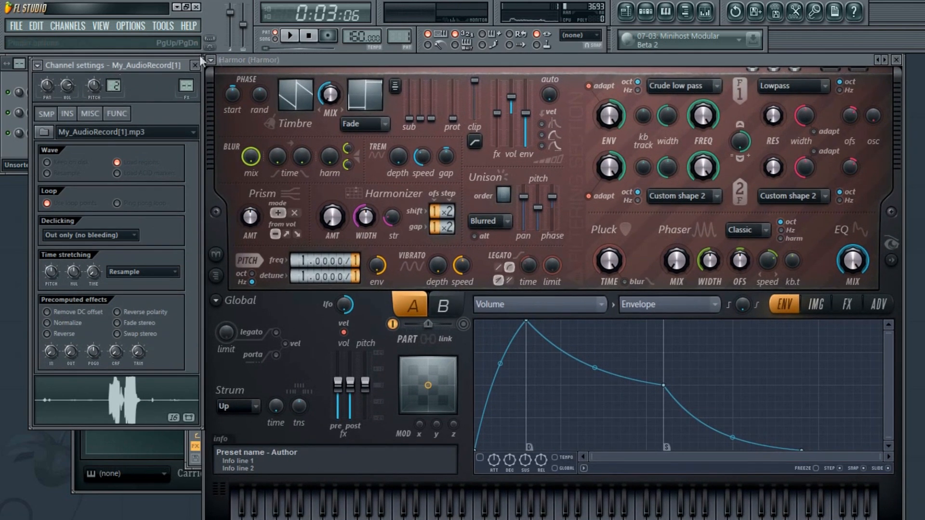
Show Harmor's image section and enable part B alongside part A.
{"action": "left_click", "coordinate": [815, 305]}
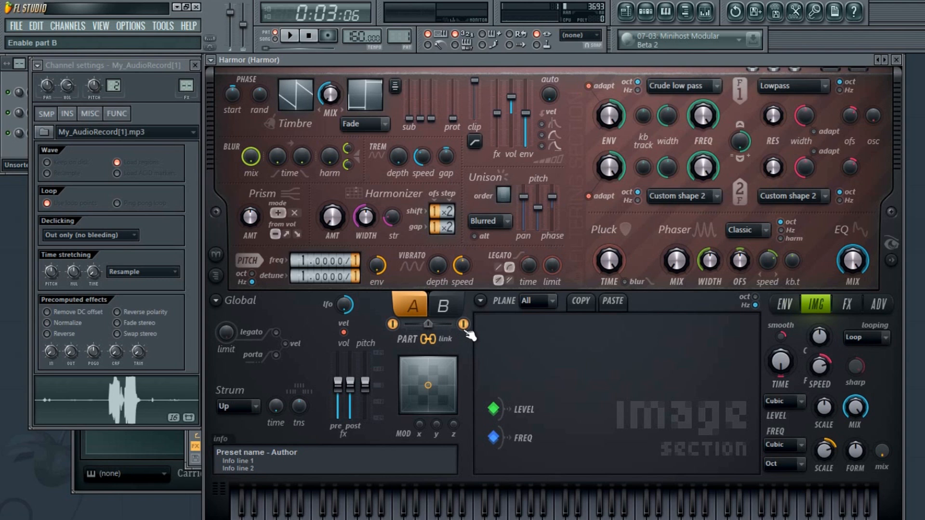
{"action": "left_click", "coordinate": [443, 306]}
{"action": "left_click", "coordinate": [463, 324]}
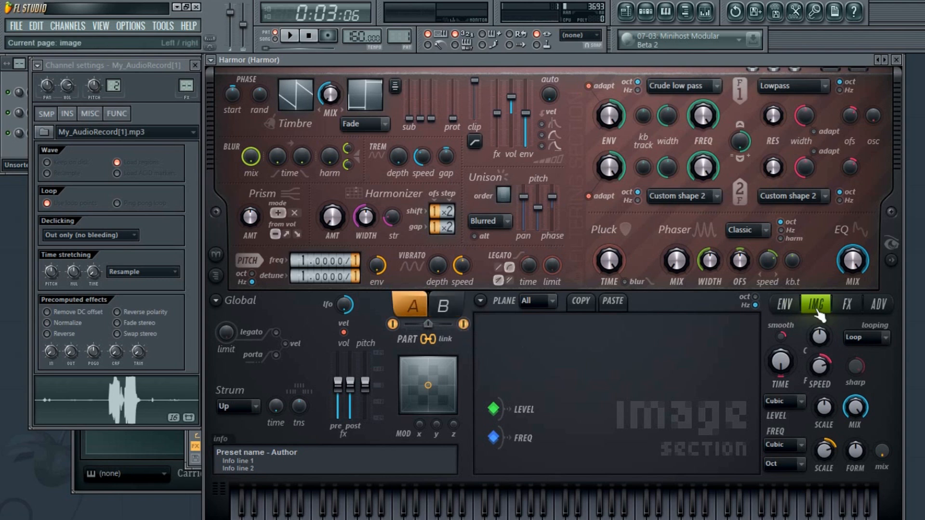
Load the My_AudioRecord[1] waveform into the image section of part A and part B, ending on part A.
{"action": "left_click_drag", "start_coordinate": [153, 398], "coordinate": [575, 352]}
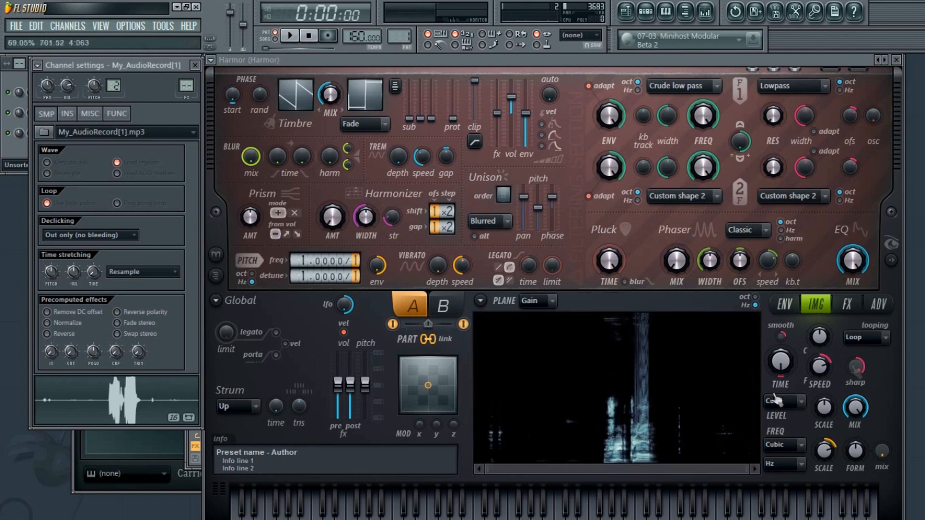
{"action": "left_click", "coordinate": [443, 305]}
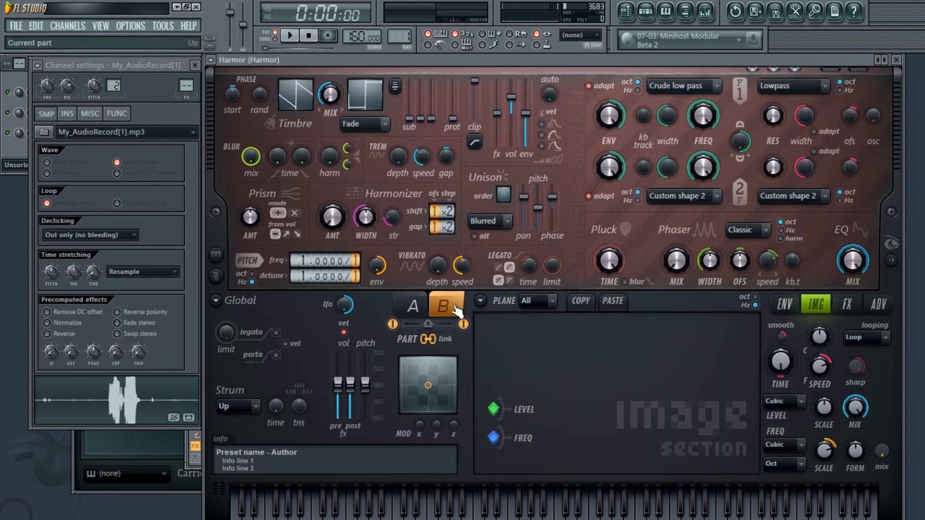
{"action": "left_click_drag", "start_coordinate": [114, 413], "coordinate": [492, 381]}
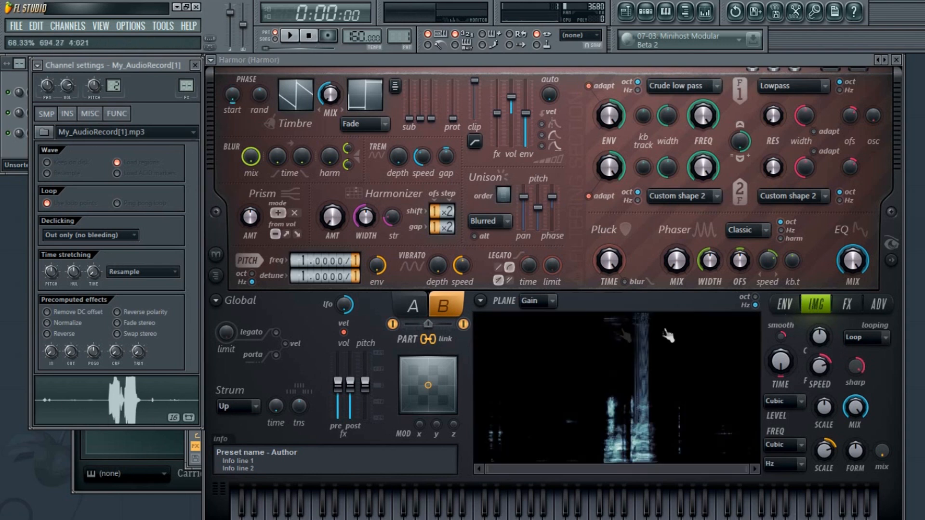
{"action": "left_click", "coordinate": [409, 308]}
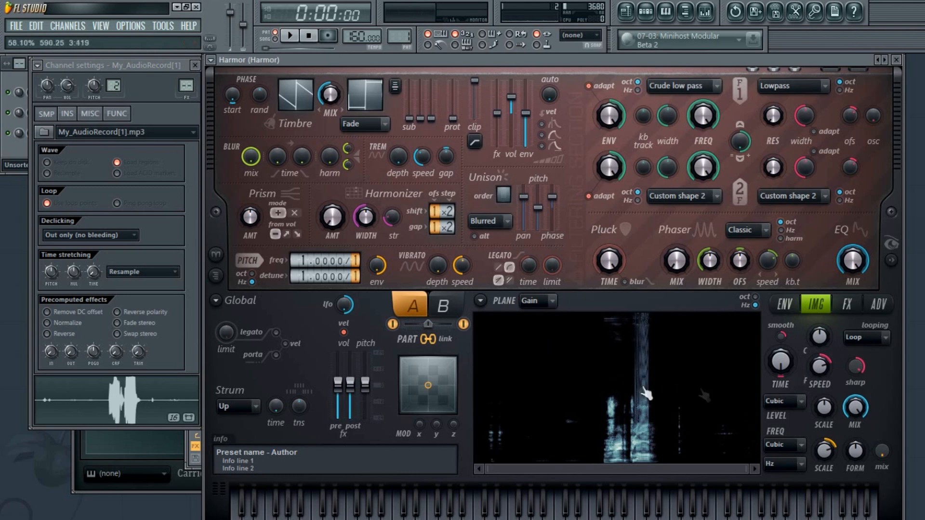
Offset the image time to where the voice begins, adjust the formant shift, and raise the mix next to it to full.
{"action": "left_click", "coordinate": [428, 339]}
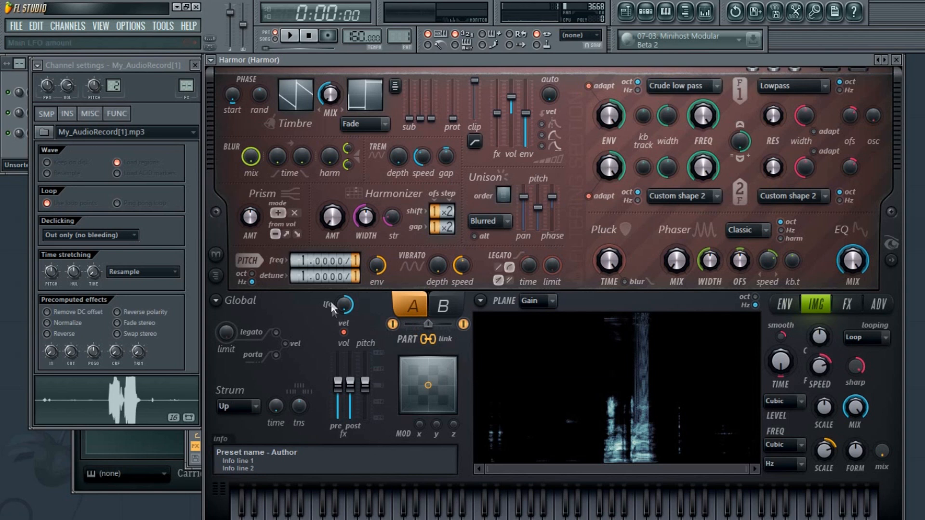
{"action": "left_click_drag", "start_coordinate": [779, 367], "coordinate": [774, 58]}
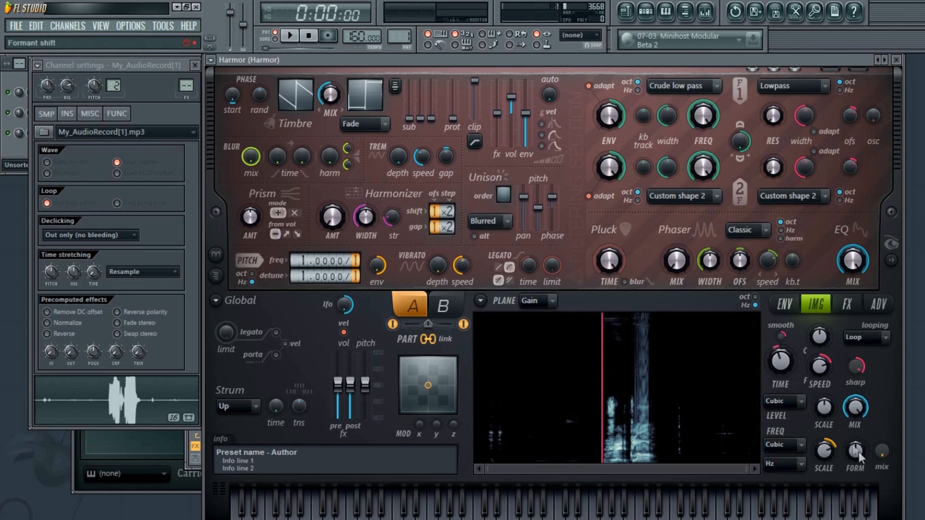
{"action": "left_click_drag", "start_coordinate": [883, 449], "coordinate": [868, 232]}
Enable legato and portamento in the new Harmor and match RED CLAW-ish's pitch with frequency 1.0000/2 and detune 2.0000/1.
{"action": "left_click", "coordinate": [276, 355]}
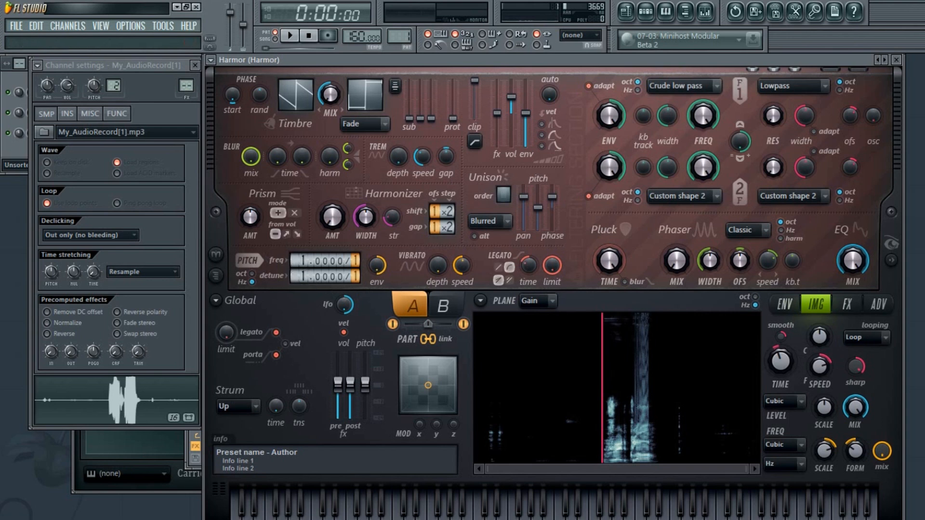
{"action": "left_click_drag", "start_coordinate": [70, 67], "coordinate": [42, 212]}
{"action": "left_click", "coordinate": [77, 114]}
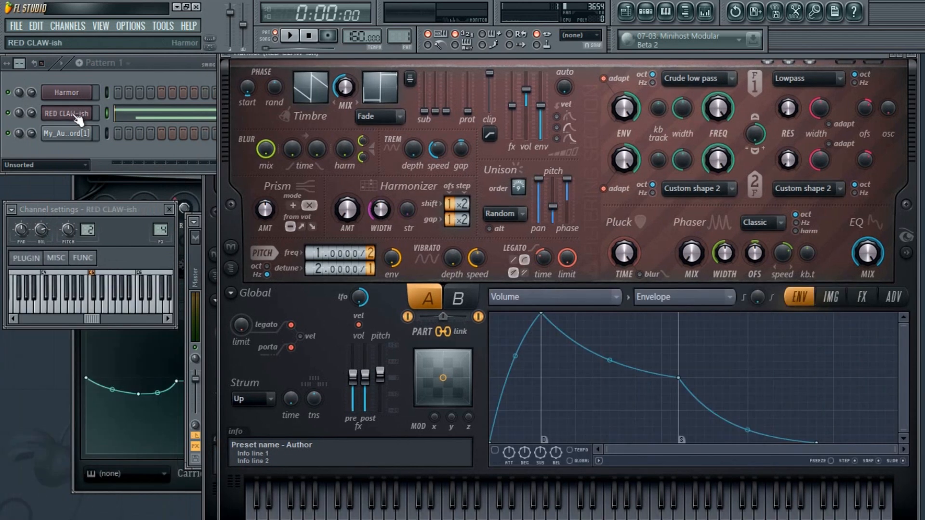
{"action": "left_click", "coordinate": [67, 93]}
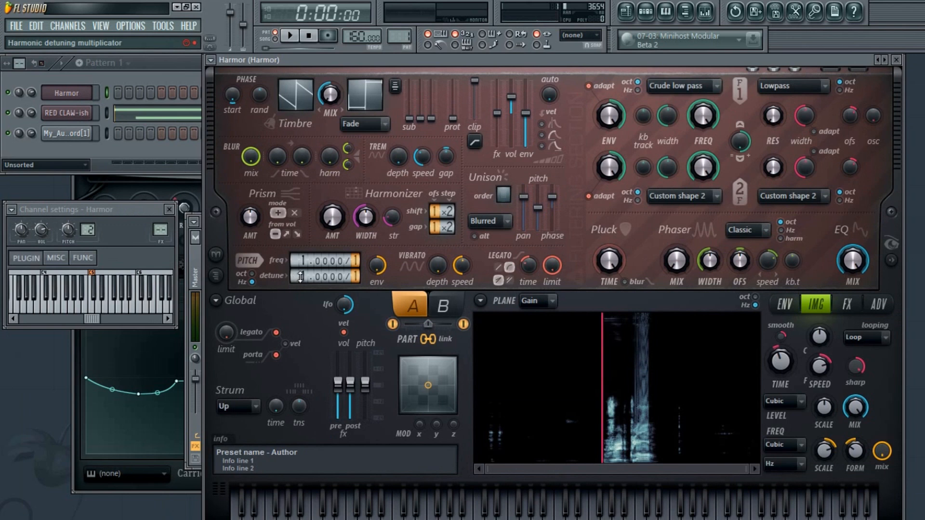
{"action": "scroll", "coordinate": [300, 276], "scroll_direction": "up", "scroll_amount": 1}
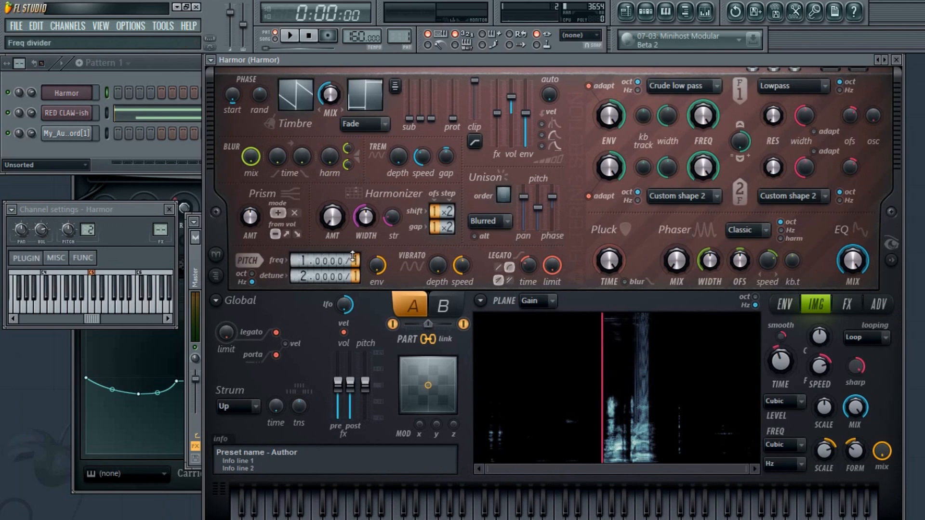
{"action": "scroll", "coordinate": [356, 260], "scroll_direction": "up", "scroll_amount": 1}
Set the new Harmor's unison order to 9 and compare its unison settings with RED CLAW-ish.
{"action": "left_click_drag", "start_coordinate": [429, 62], "coordinate": [394, 59]}
{"action": "left_click_drag", "start_coordinate": [466, 190], "coordinate": [465, 160]}
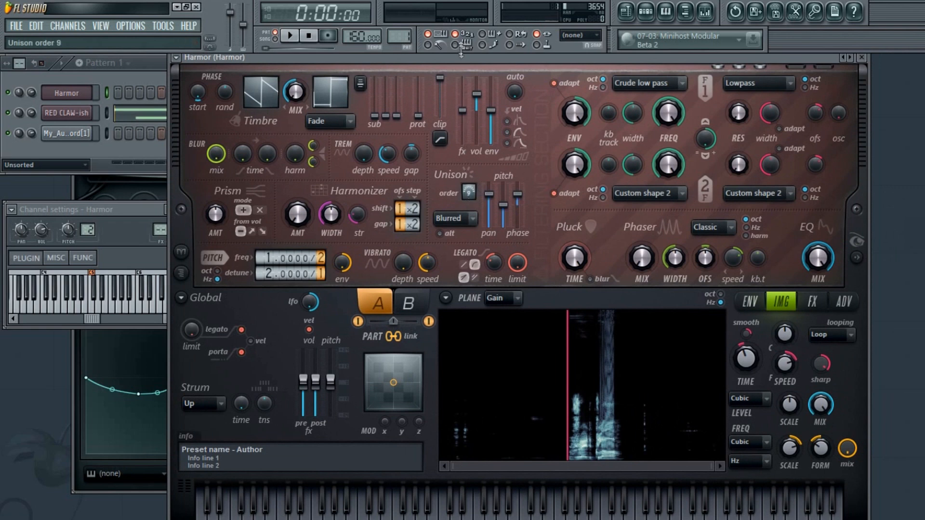
{"action": "left_click", "coordinate": [51, 113]}
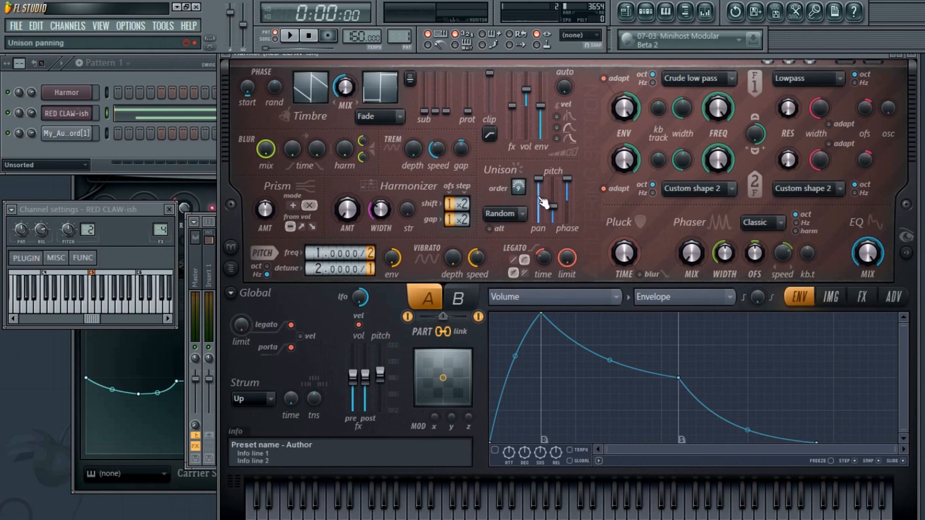
{"action": "left_click", "coordinate": [79, 93]}
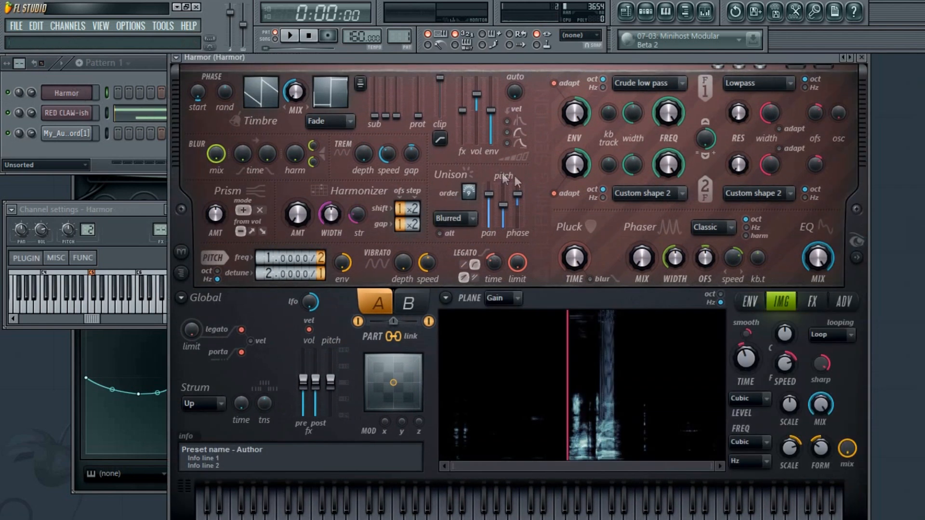
Match the new Harmor's unison panning, pitch thickness and phase to RED CLAW-ish and set the unison type to Random.
{"action": "left_click", "coordinate": [91, 114]}
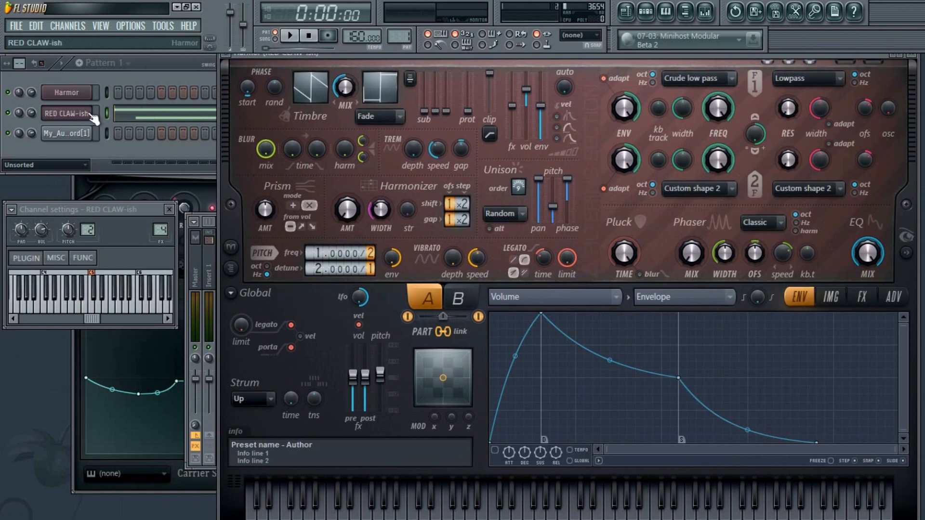
{"action": "left_click", "coordinate": [87, 94]}
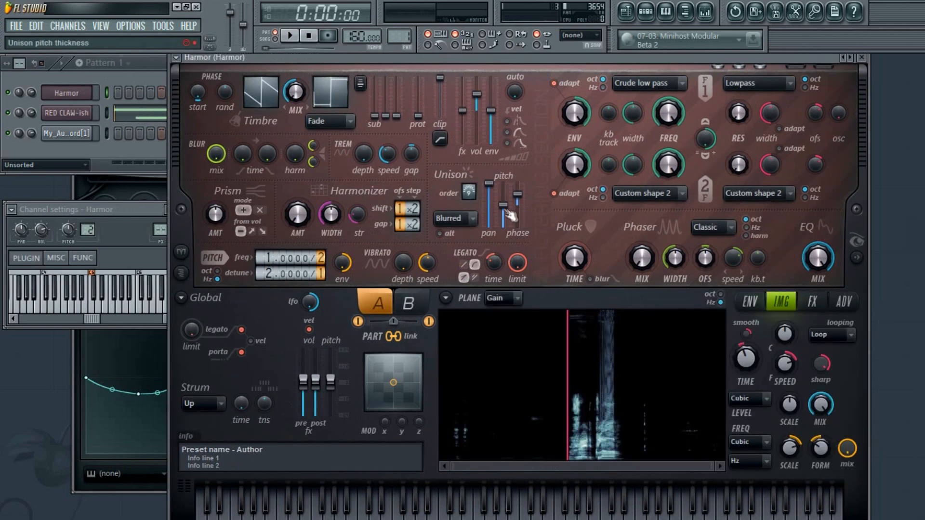
{"action": "left_click_drag", "start_coordinate": [507, 214], "coordinate": [521, 137]}
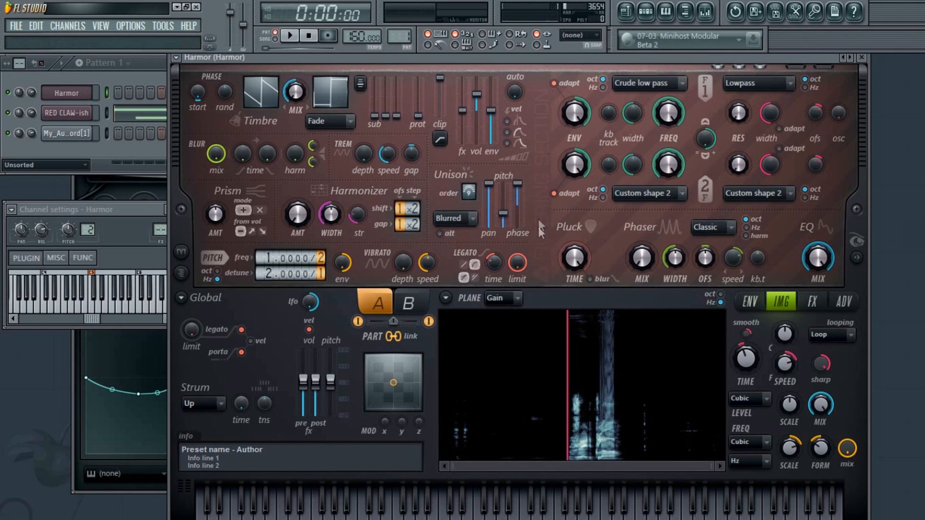
{"action": "left_click", "coordinate": [461, 220]}
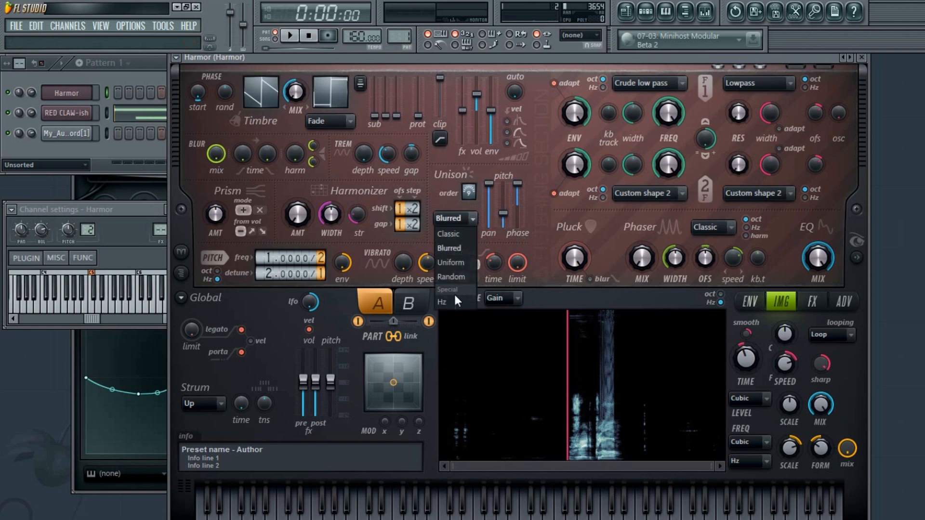
{"action": "left_click", "coordinate": [453, 276]}
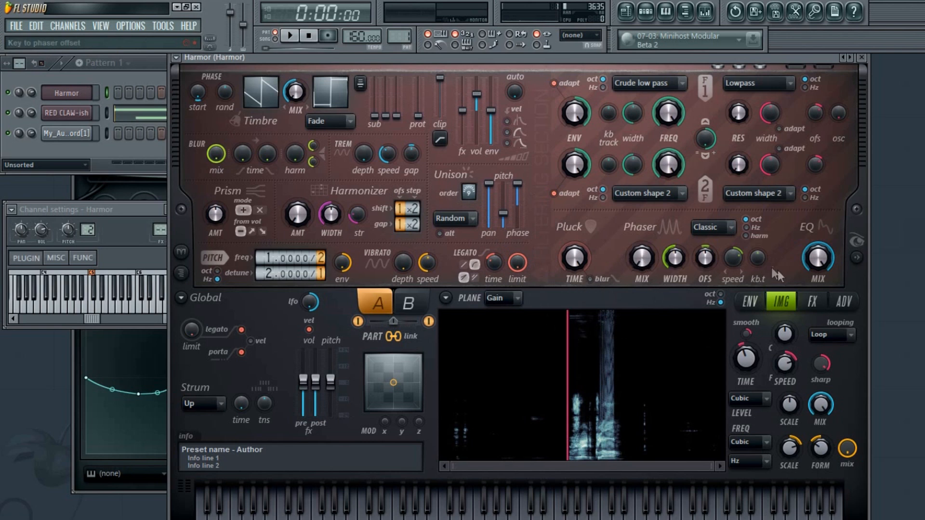
Show the new Harmor's effects section and set the compression type to Burning.
{"action": "left_click", "coordinate": [814, 303]}
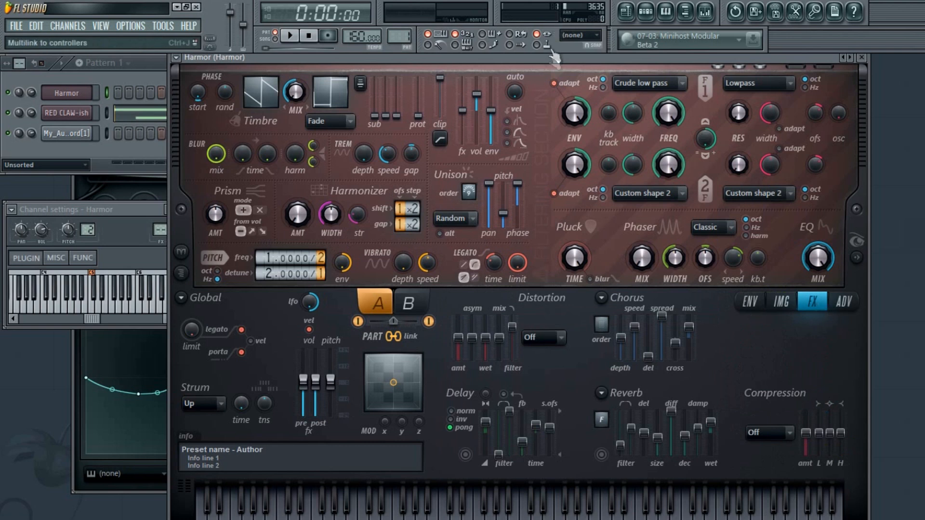
{"action": "left_click_drag", "start_coordinate": [554, 57], "coordinate": [494, 52]}
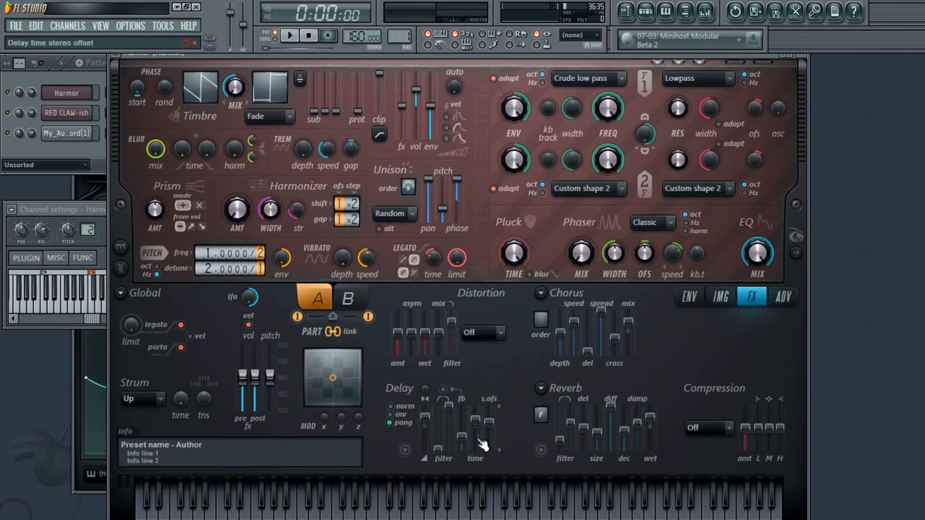
{"action": "left_click", "coordinate": [708, 427]}
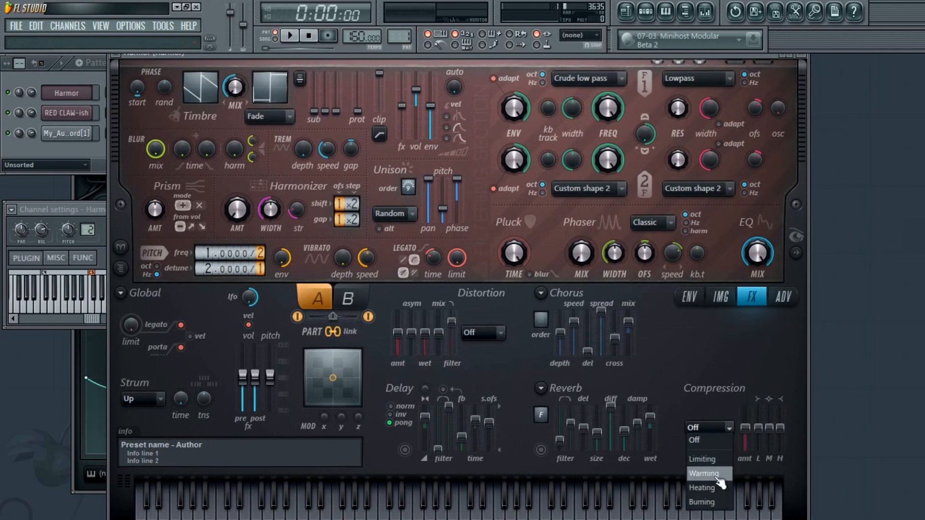
{"action": "left_click", "coordinate": [702, 504]}
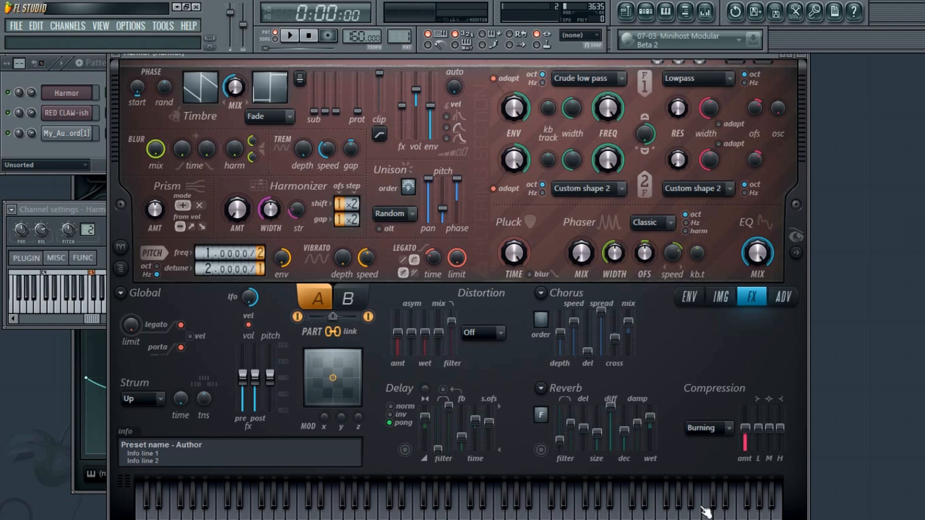
Lower the compression low band, raise the mid and high bands, and match them against RED CLAW-ish's compression.
{"action": "left_click_drag", "start_coordinate": [758, 428], "coordinate": [758, 443]}
{"action": "left_click_drag", "start_coordinate": [773, 484], "coordinate": [774, 497]}
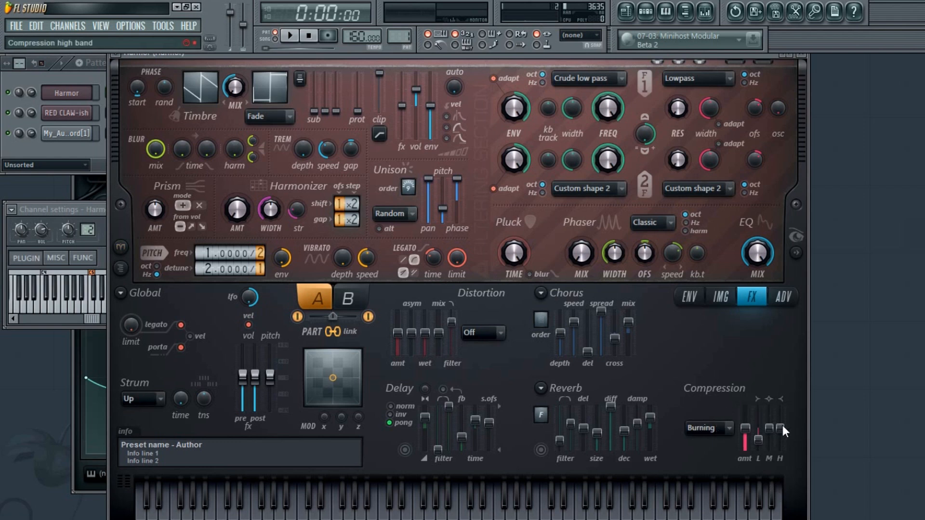
{"action": "left_click_drag", "start_coordinate": [776, 446], "coordinate": [778, 431]}
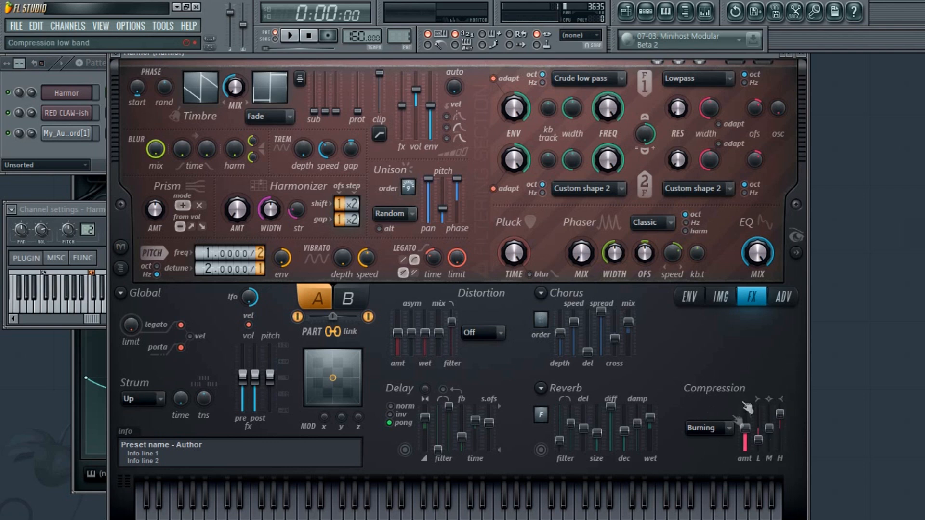
{"action": "left_click_drag", "start_coordinate": [780, 416], "coordinate": [773, 437]}
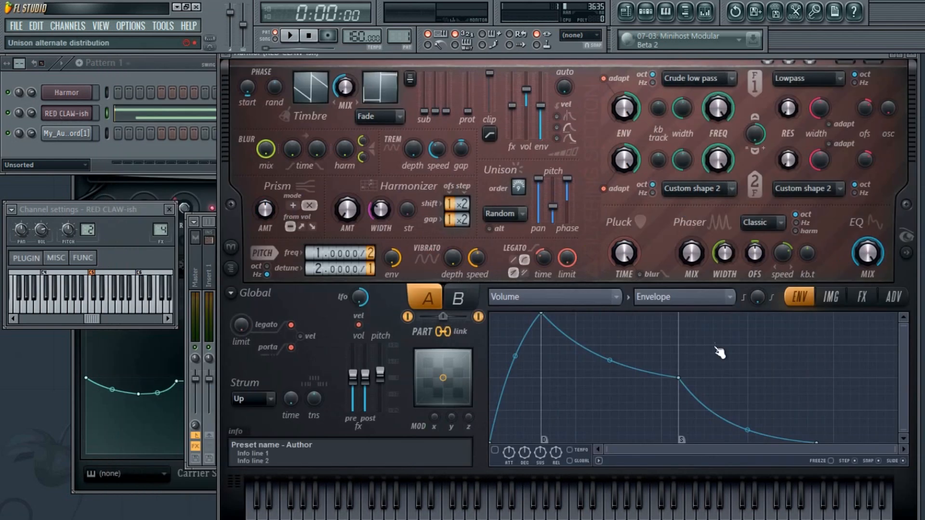
{"action": "left_click", "coordinate": [867, 298]}
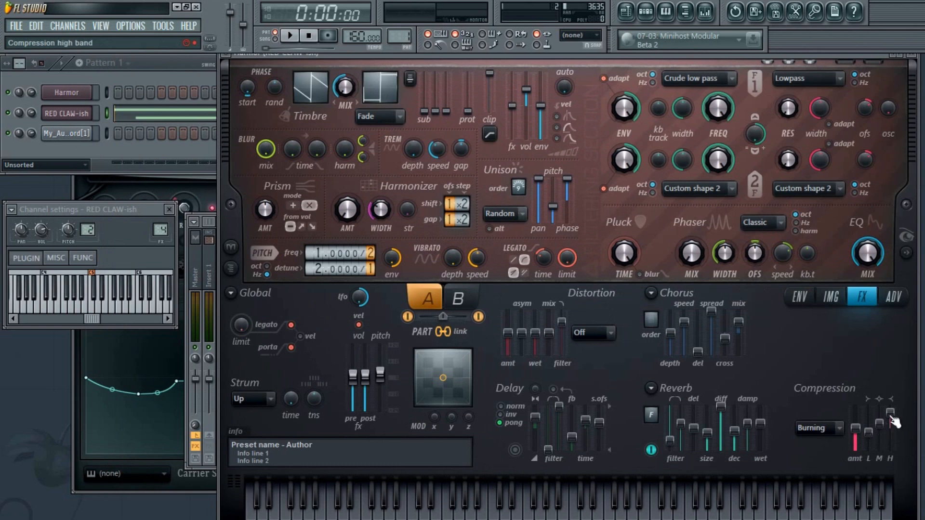
{"action": "left_click", "coordinate": [84, 94]}
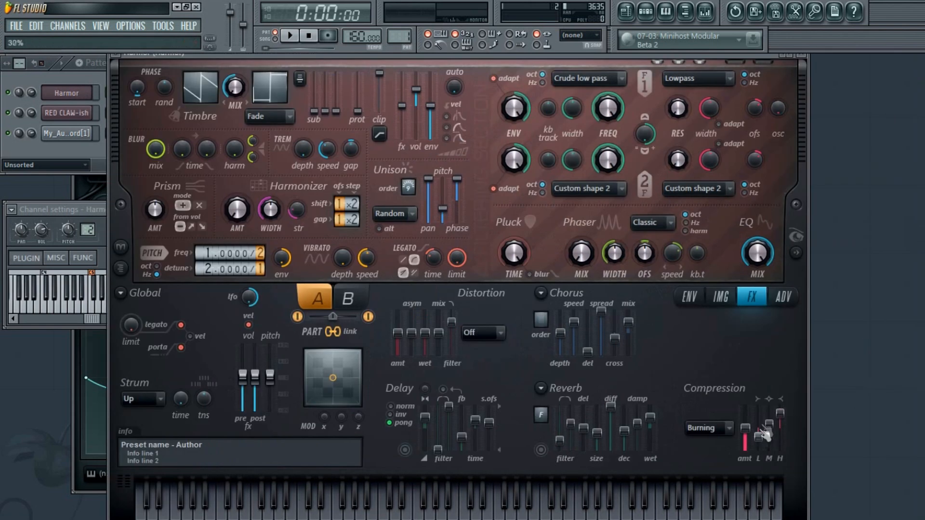
Enable the reverb, reduce its wet volume, and raise the main pitch slightly to match RED CLAW-ish.
{"action": "left_click", "coordinate": [541, 451]}
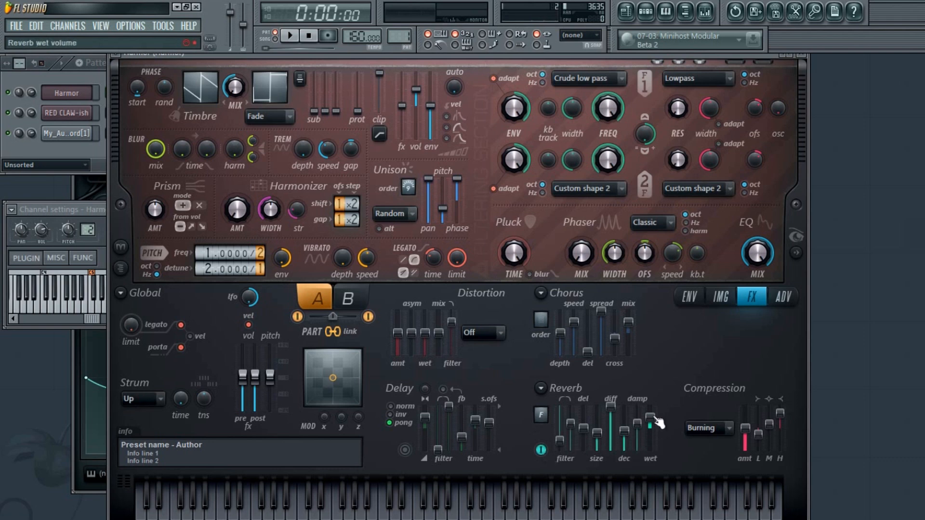
{"action": "left_click_drag", "start_coordinate": [657, 426], "coordinate": [659, 448]}
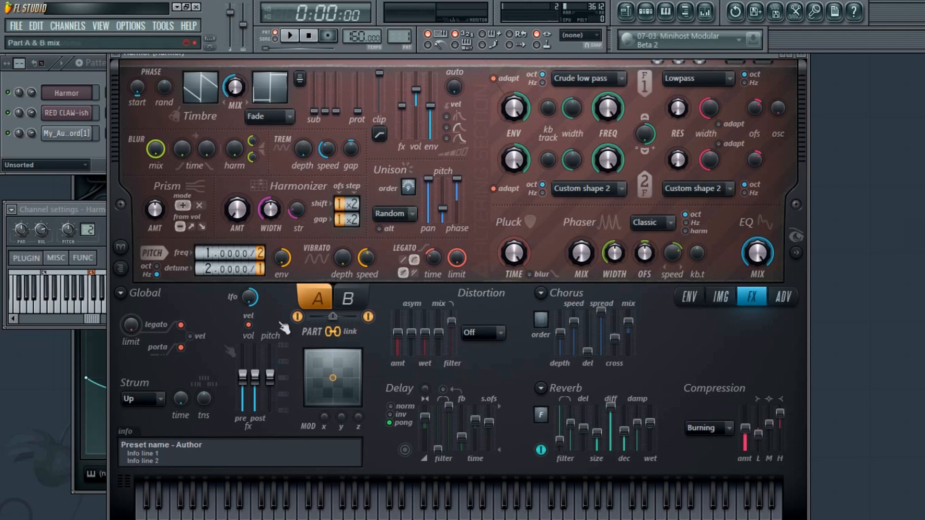
{"action": "left_click", "coordinate": [62, 114]}
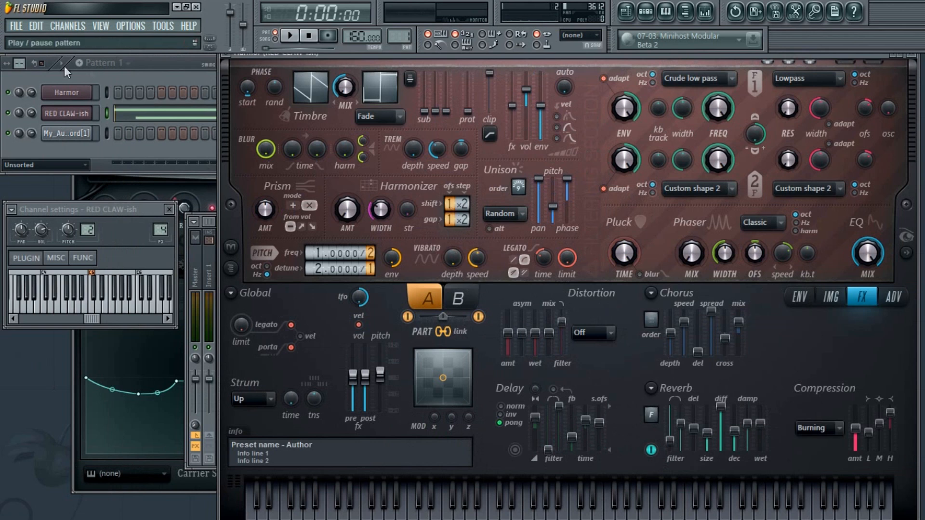
{"action": "left_click", "coordinate": [53, 92]}
{"action": "left_click_drag", "start_coordinate": [275, 60], "coordinate": [349, 71]}
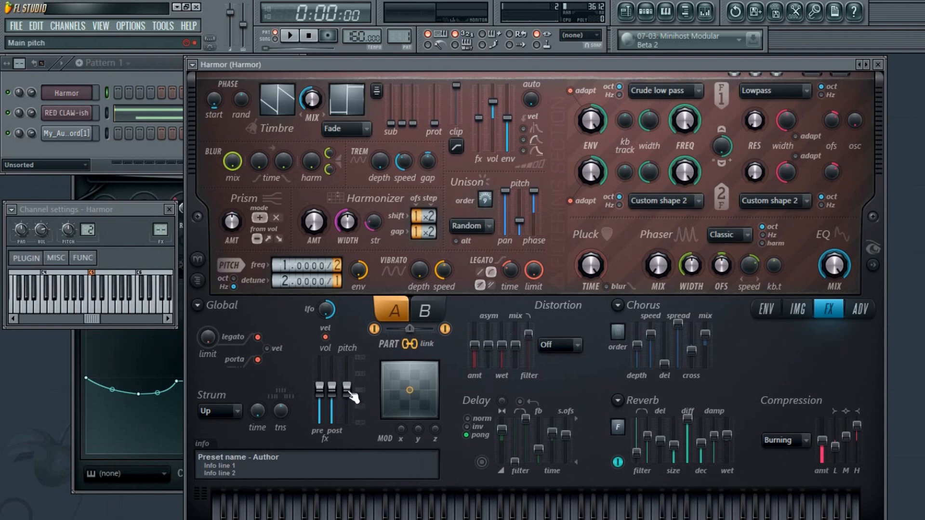
{"action": "left_click_drag", "start_coordinate": [352, 396], "coordinate": [358, 388]}
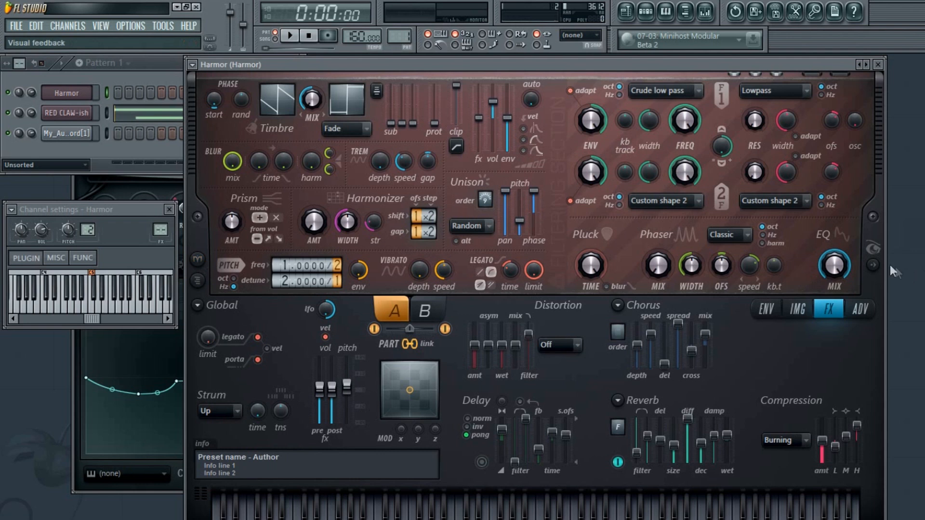
Expand the new Harmor with its visual feedback display.
{"action": "left_click", "coordinate": [873, 264]}
{"action": "left_click_drag", "start_coordinate": [614, 65], "coordinate": [502, 167]}
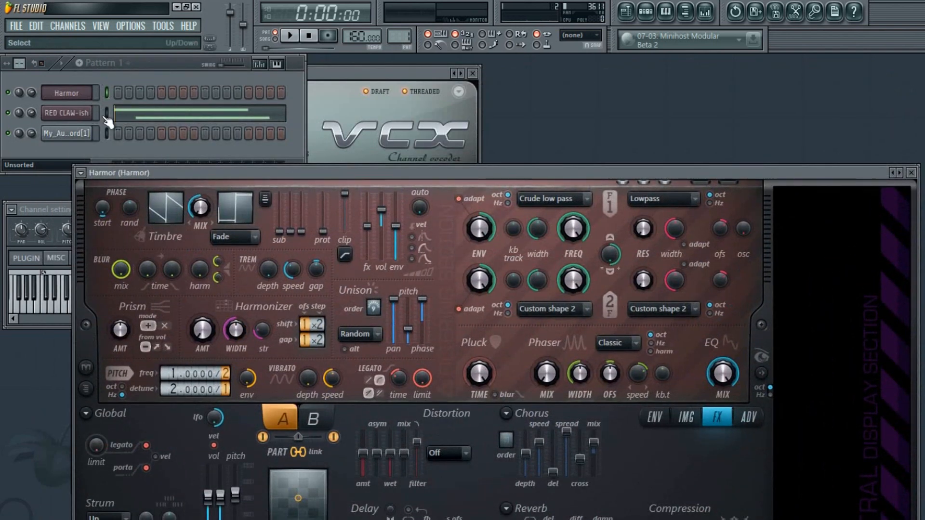
Examine RED CLAW-ish's note pattern in the piano roll and the portamento switch in the new Harmor.
{"action": "left_click", "coordinate": [124, 116]}
{"action": "scroll", "coordinate": [115, 82], "scroll_direction": "down", "scroll_amount": 2}
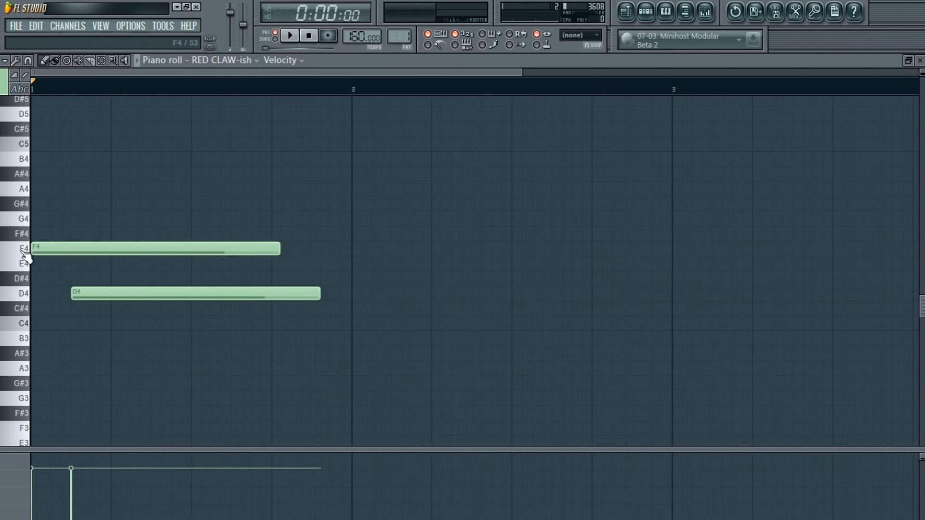
{"action": "left_click", "coordinate": [918, 60]}
{"action": "left_click", "coordinate": [76, 113]}
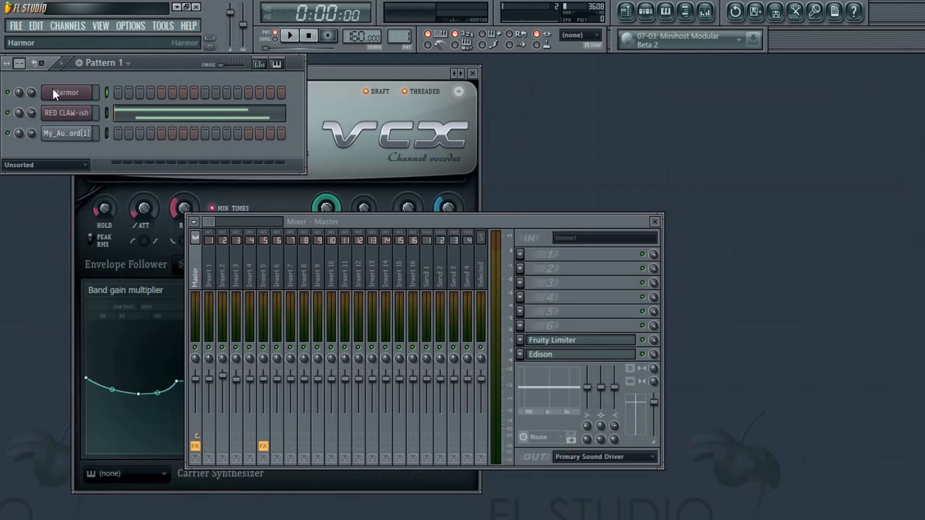
{"action": "left_click", "coordinate": [53, 89]}
{"action": "left_click_drag", "start_coordinate": [273, 175], "coordinate": [278, 69]}
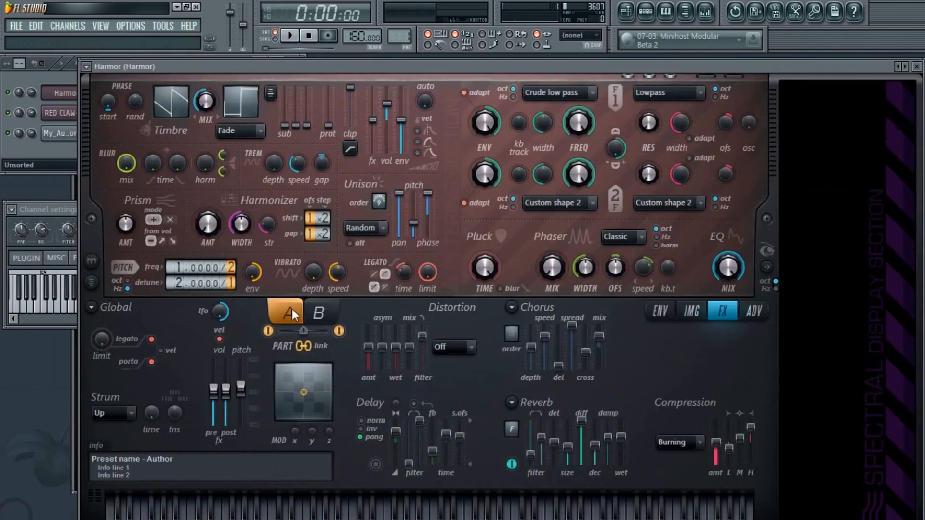
{"action": "left_click", "coordinate": [151, 362]}
{"action": "left_click_drag", "start_coordinate": [167, 70], "coordinate": [264, 72]}
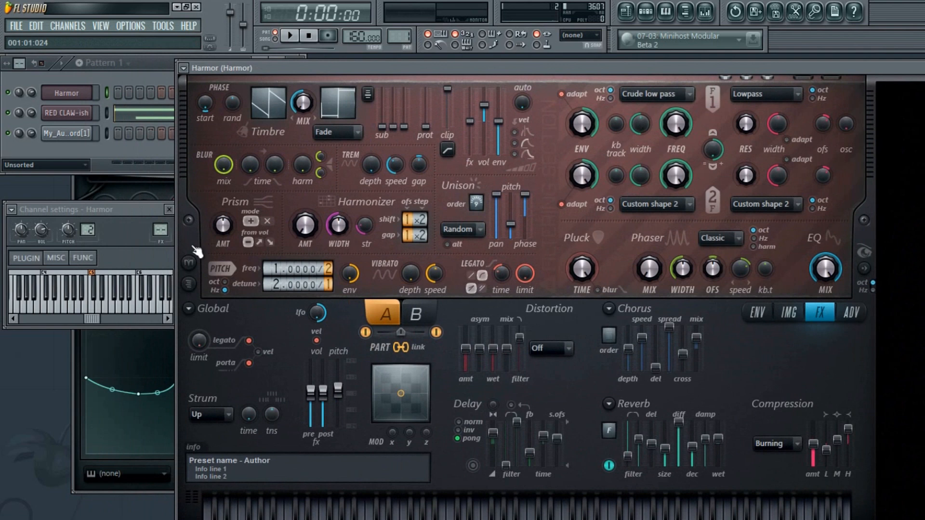
Review how the F4 and D4 notes overlap in RED CLAW-ish's piano roll.
{"action": "left_click", "coordinate": [109, 112]}
{"action": "scroll", "coordinate": [124, 86], "scroll_direction": "down", "scroll_amount": 2}
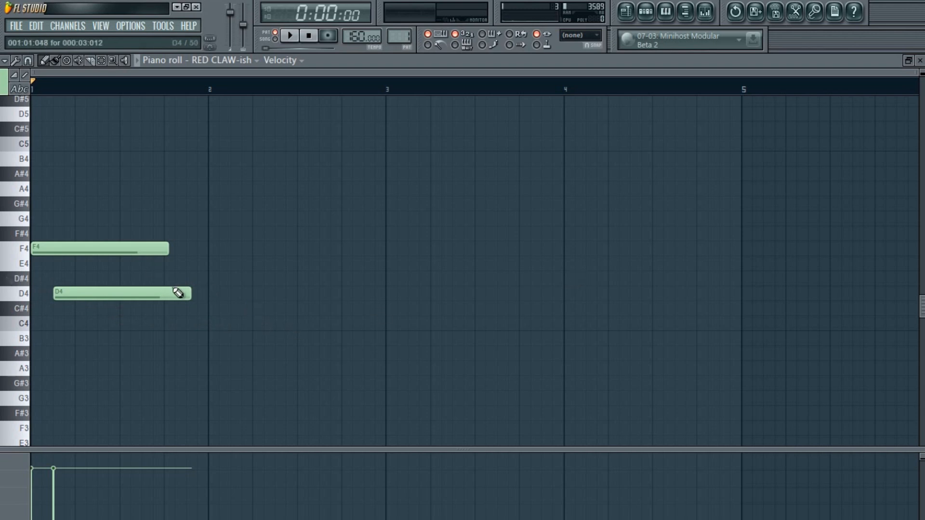
{"action": "left_click", "coordinate": [920, 60]}
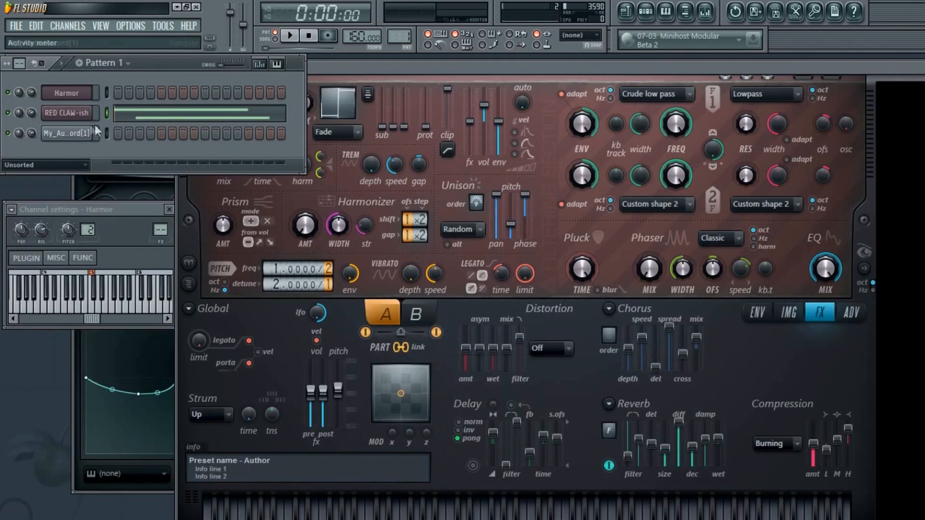
{"action": "left_click", "coordinate": [126, 117]}
{"action": "scroll", "coordinate": [123, 124], "scroll_direction": "down", "scroll_amount": 2}
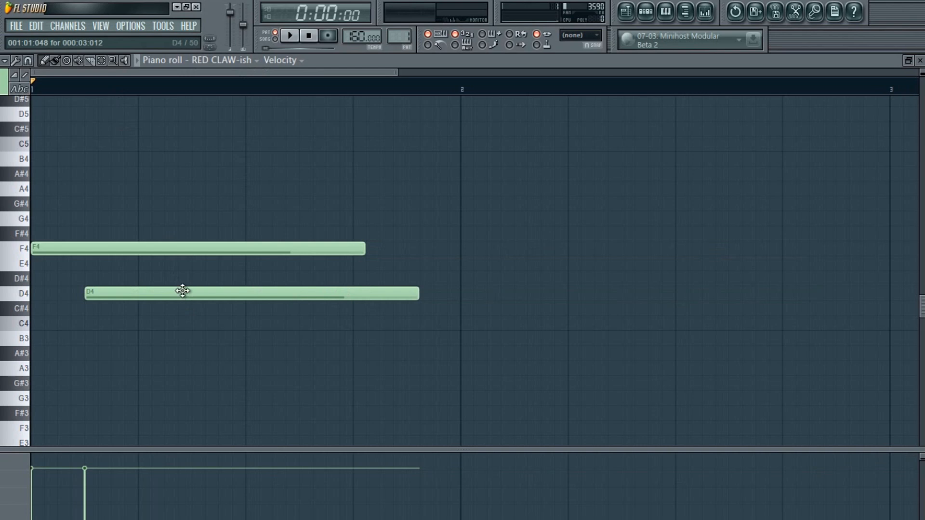
{"action": "left_click", "coordinate": [920, 61]}
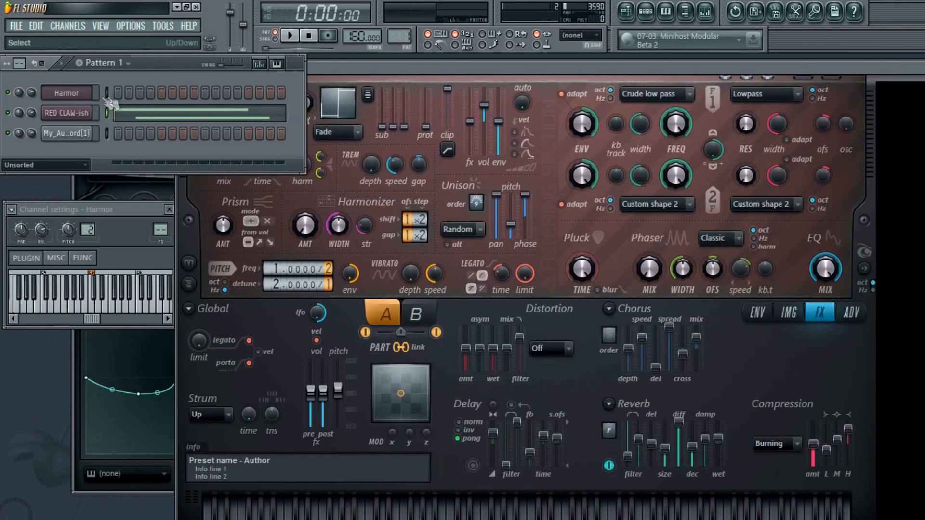
Copy all of RED CLAW-ish's notes and paste them into the new Harmor's piano roll.
{"action": "left_click", "coordinate": [210, 111]}
{"action": "scroll", "coordinate": [199, 87], "scroll_direction": "down", "scroll_amount": 2}
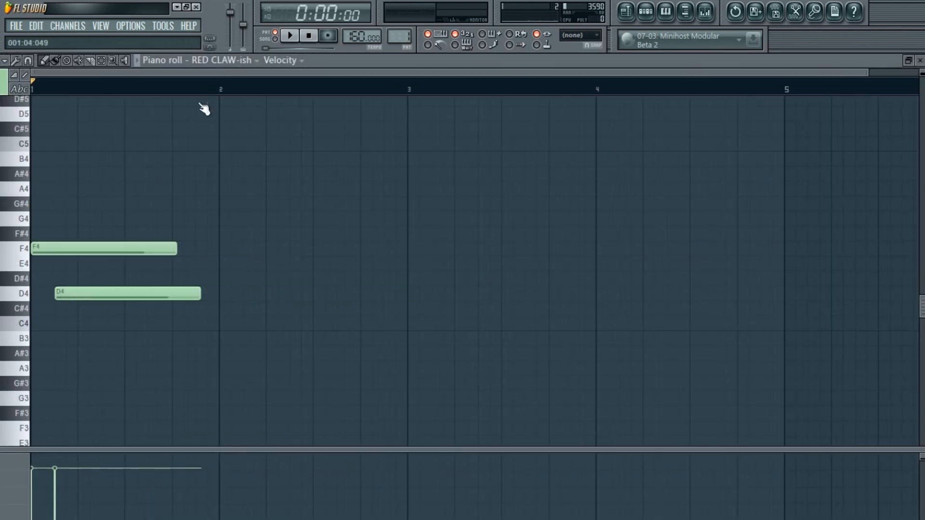
{"action": "key", "text": "ctrl+a"}
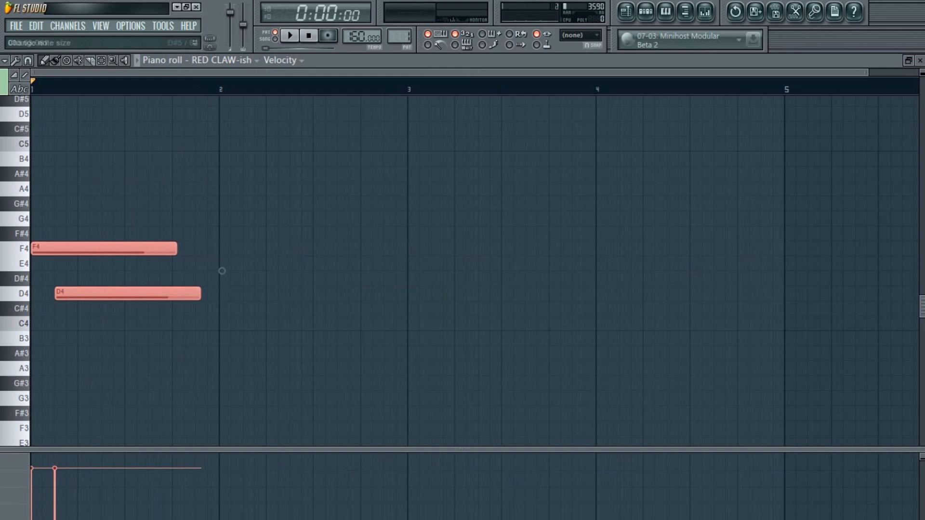
{"action": "left_click", "coordinate": [919, 61]}
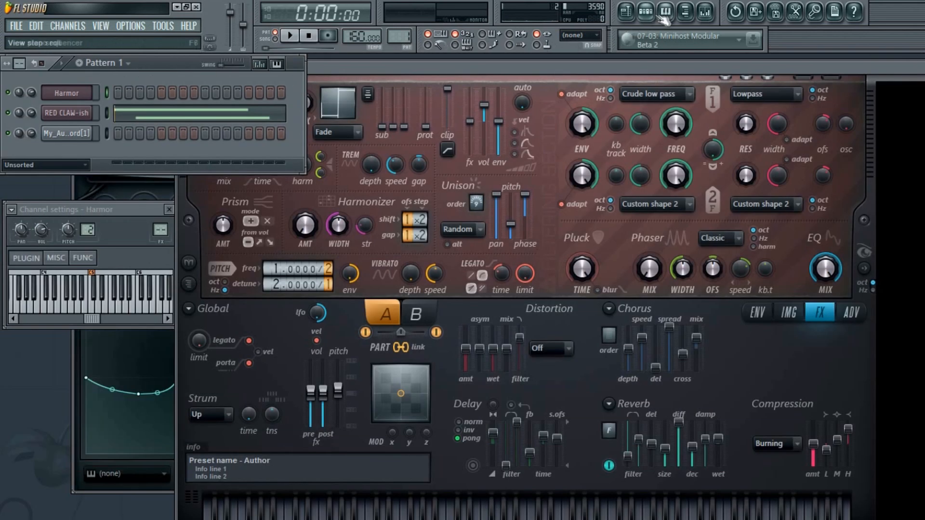
{"action": "left_click", "coordinate": [665, 10]}
{"action": "scroll", "coordinate": [363, 87], "scroll_direction": "up", "scroll_amount": 2}
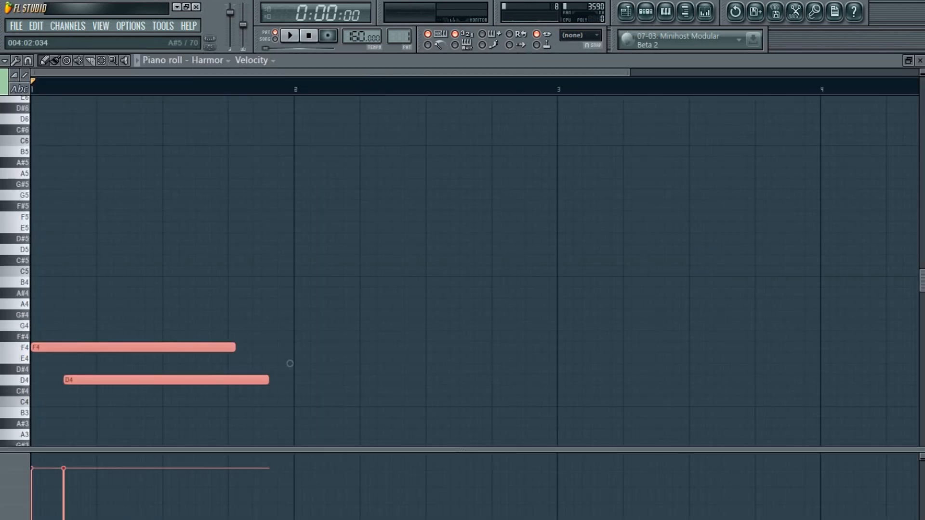
Close the piano roll, solo the new Harmor channel, and reposition the Harmor window so its controls are in view.
{"action": "left_click", "coordinate": [919, 60]}
{"action": "right_click", "coordinate": [8, 92]}
{"action": "left_click", "coordinate": [22, 100]}
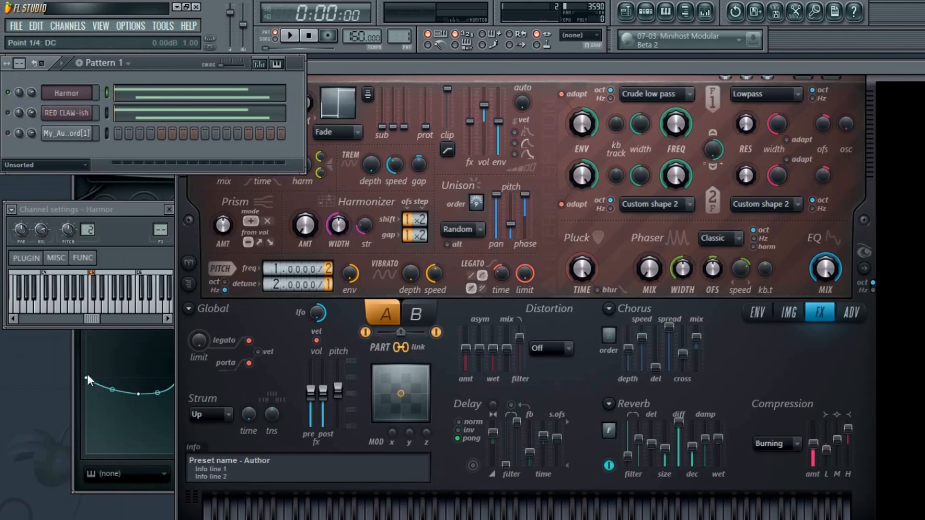
{"action": "left_click", "coordinate": [395, 67]}
{"action": "left_click_drag", "start_coordinate": [395, 68], "coordinate": [270, 65]}
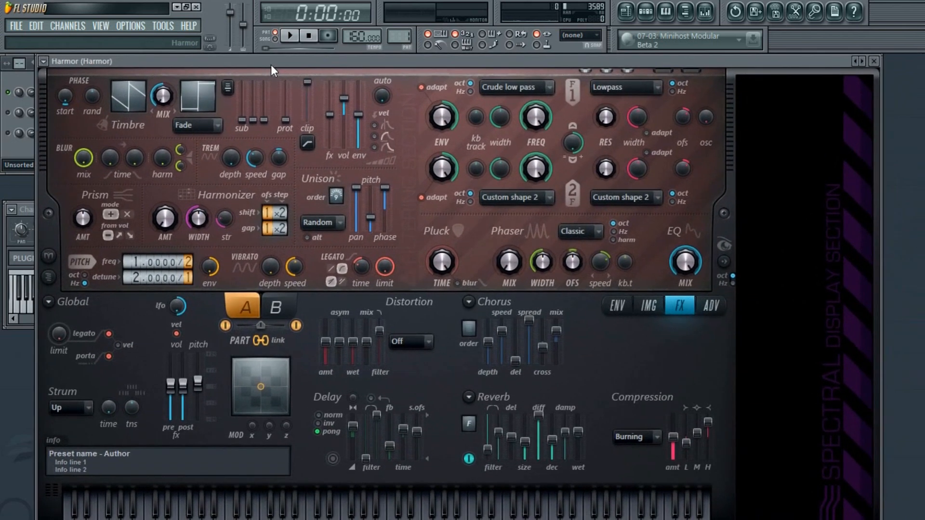
Show Harmor's image resynthesis page and play the pattern to hear the resynthesized voice.
{"action": "left_click", "coordinate": [616, 304]}
{"action": "left_click", "coordinate": [648, 305]}
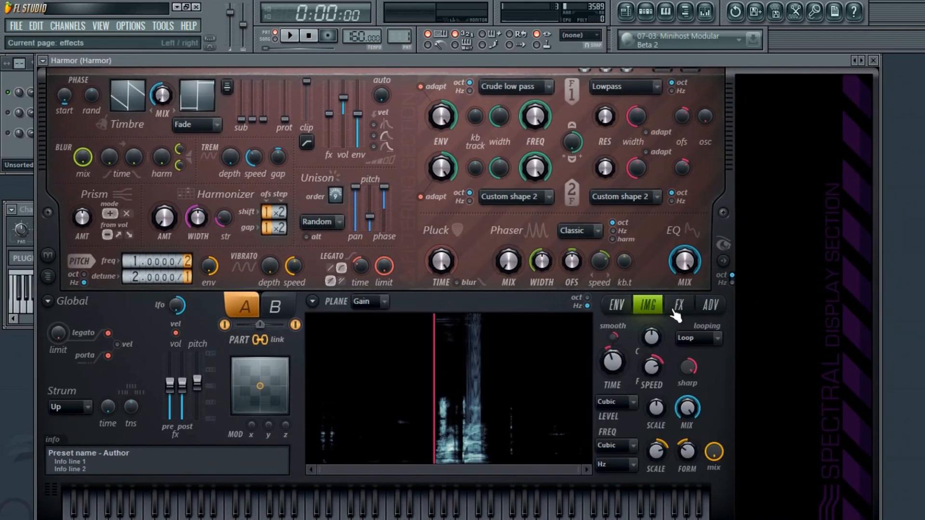
{"action": "left_click", "coordinate": [846, 315]}
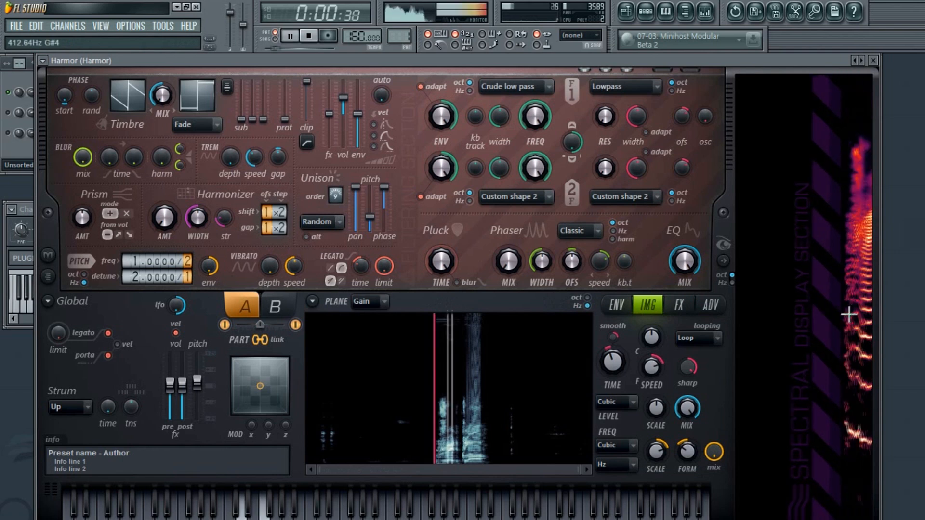
Open the Harmor channel's settings and route the channel to mixer track 5.
{"action": "key", "text": "F6"}
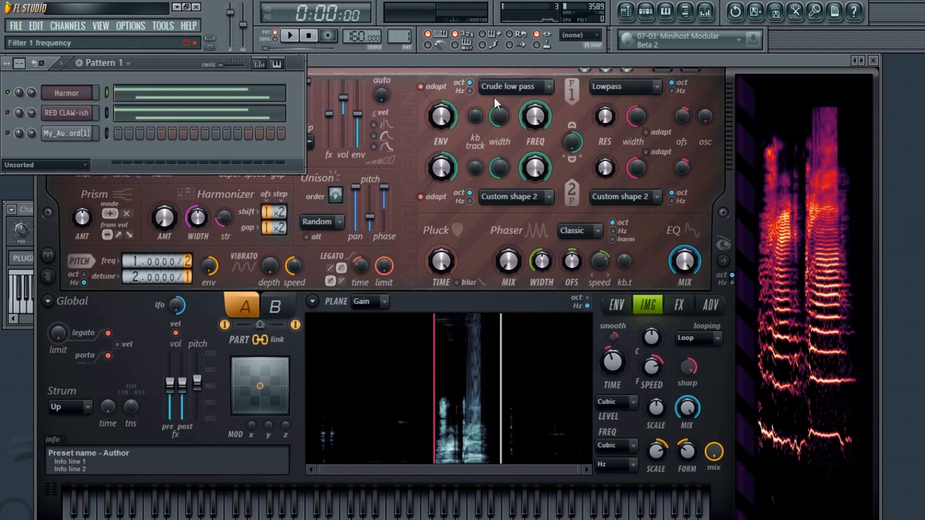
{"action": "left_click", "coordinate": [70, 97]}
{"action": "left_click", "coordinate": [69, 97]}
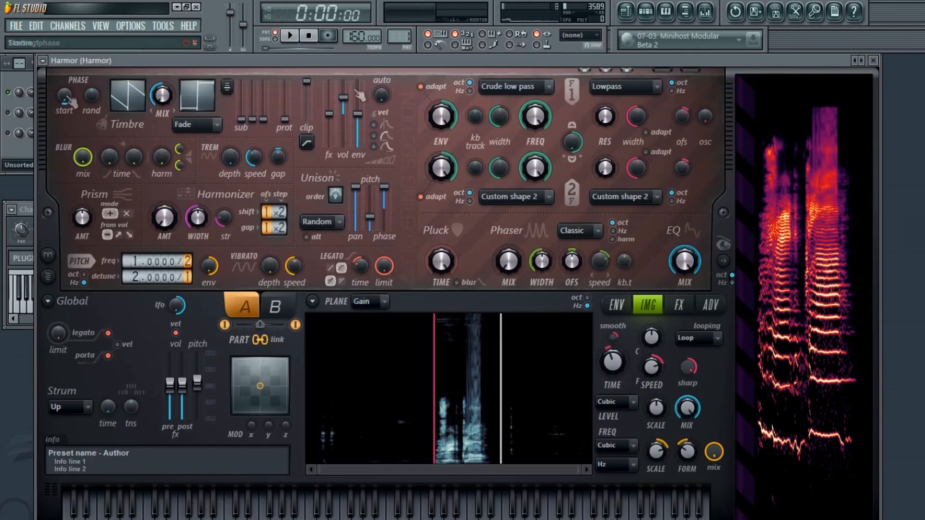
{"action": "left_click_drag", "start_coordinate": [554, 60], "coordinate": [639, 384]}
{"action": "left_click", "coordinate": [77, 93]}
{"action": "left_click", "coordinate": [77, 93]}
{"action": "left_click_drag", "start_coordinate": [107, 210], "coordinate": [630, 98]}
{"action": "scroll", "coordinate": [680, 116], "scroll_direction": "up", "scroll_amount": 7}
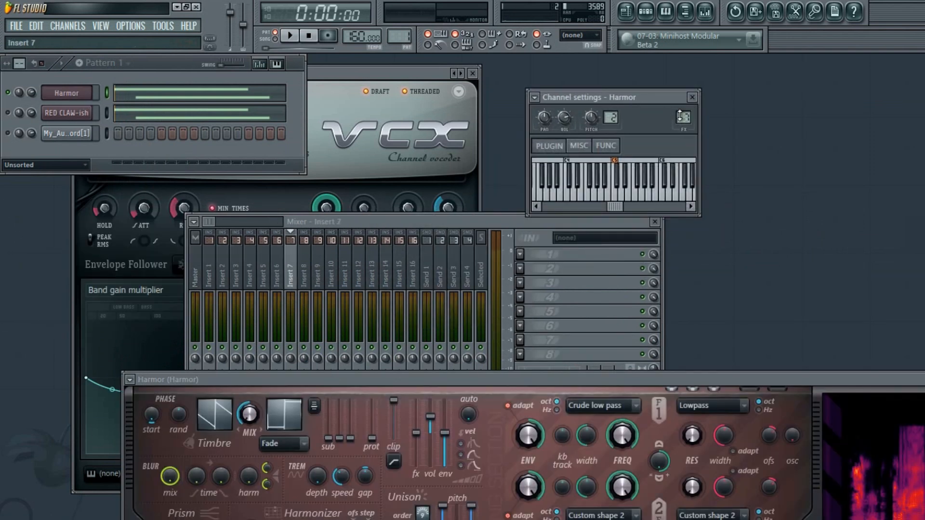
{"action": "scroll", "coordinate": [679, 115], "scroll_direction": "down", "scroll_amount": 2}
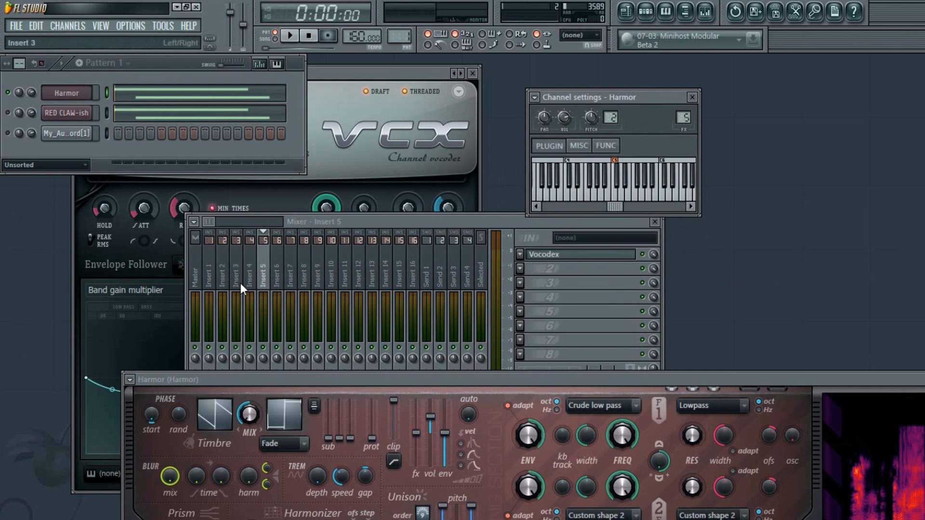
Select mixer insert 5 and examine the settings of its Vocodex effect.
{"action": "left_click", "coordinate": [270, 275]}
{"action": "left_click", "coordinate": [327, 76]}
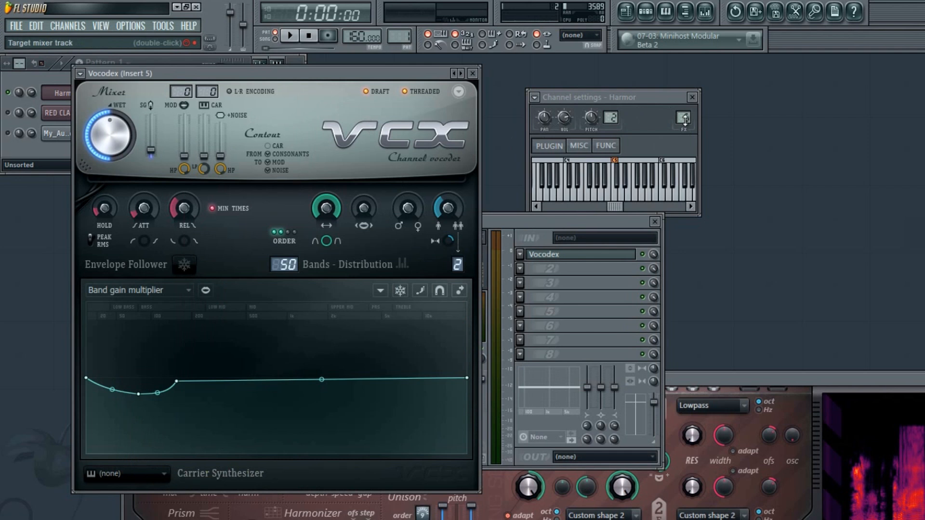
{"action": "left_click_drag", "start_coordinate": [367, 73], "coordinate": [444, 60]}
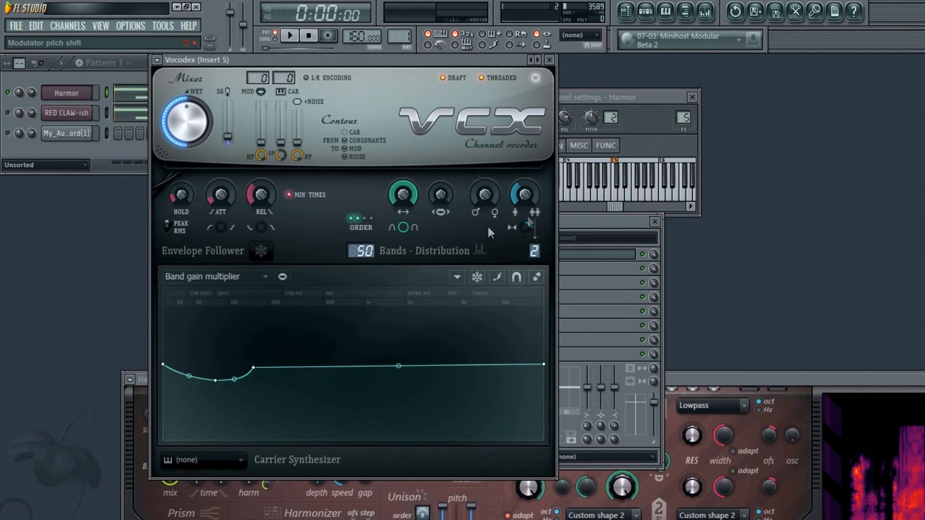
{"action": "left_click_drag", "start_coordinate": [356, 61], "coordinate": [645, 78]}
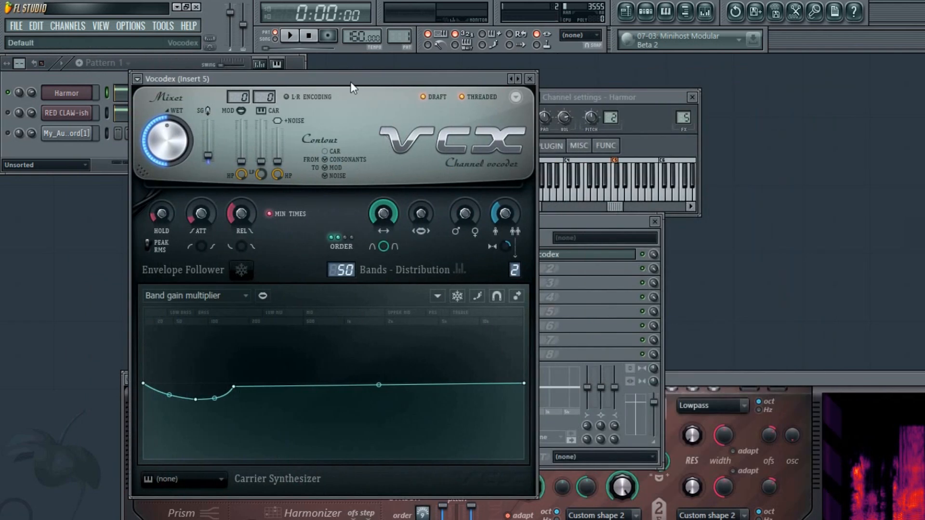
{"action": "left_click_drag", "start_coordinate": [351, 82], "coordinate": [400, 62]}
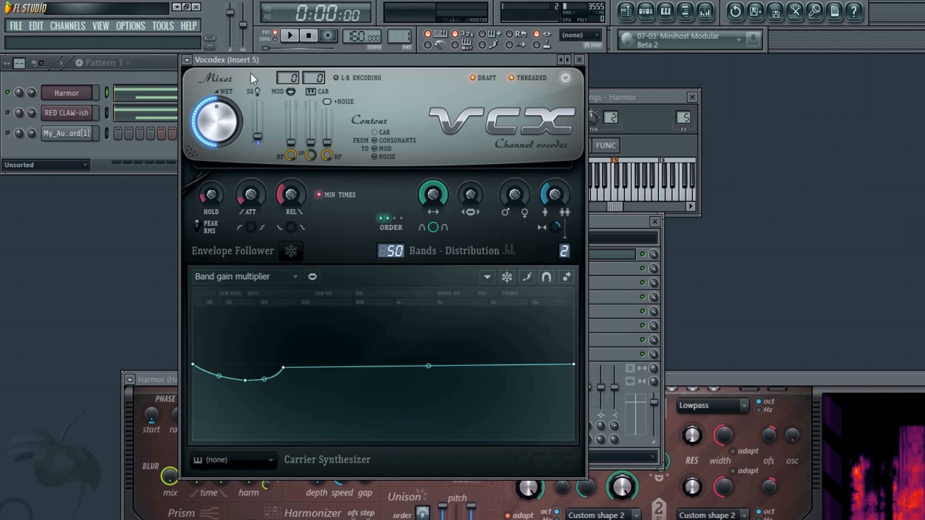
Move the Vocodex window clear of the channel list and play Harmor's pattern through the vocoder.
{"action": "left_click_drag", "start_coordinate": [247, 61], "coordinate": [127, 214]}
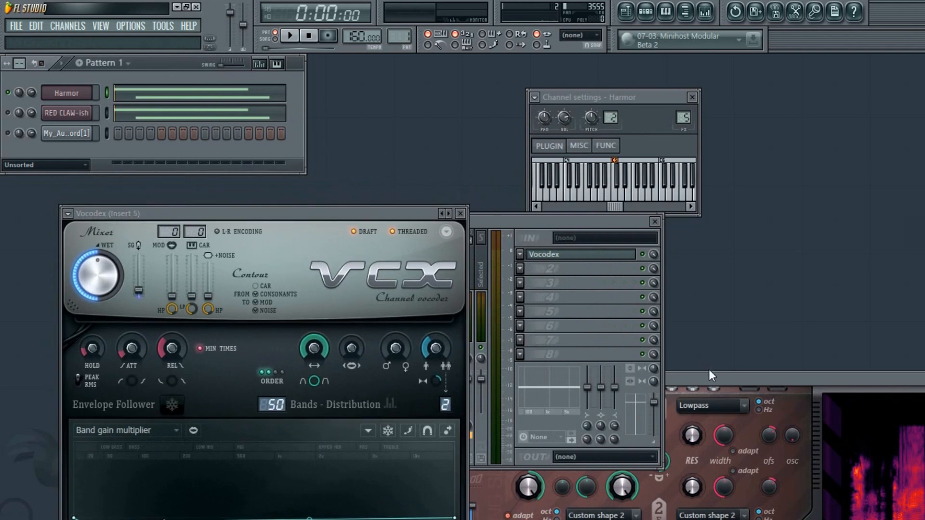
{"action": "key", "text": "space"}
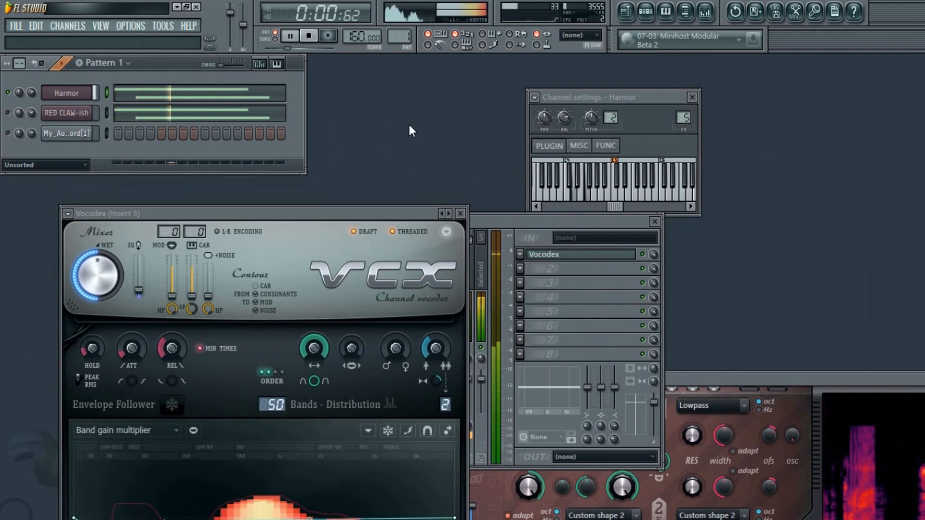
{"action": "key", "text": "space"}
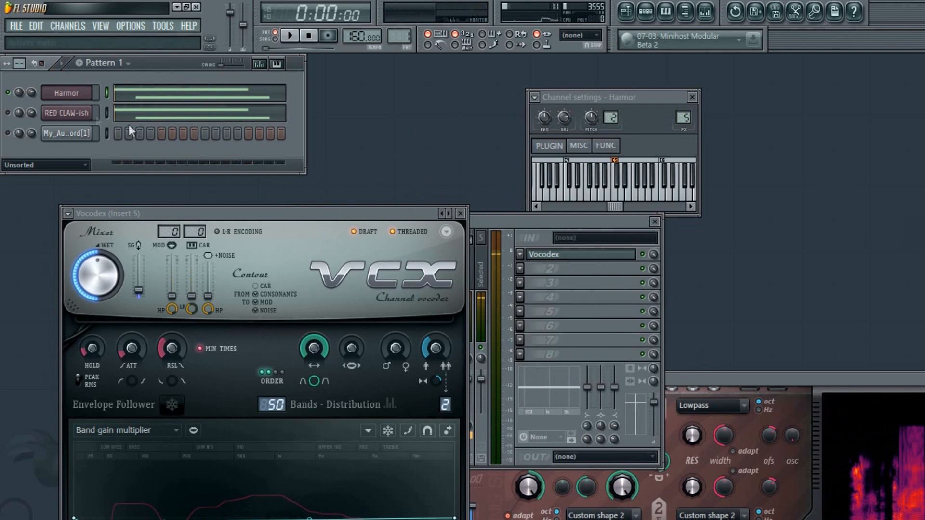
Bring the Harmor window back to the front and review its synthesis and image settings.
{"action": "left_click", "coordinate": [60, 98]}
{"action": "left_click_drag", "start_coordinate": [345, 383], "coordinate": [265, 53]}
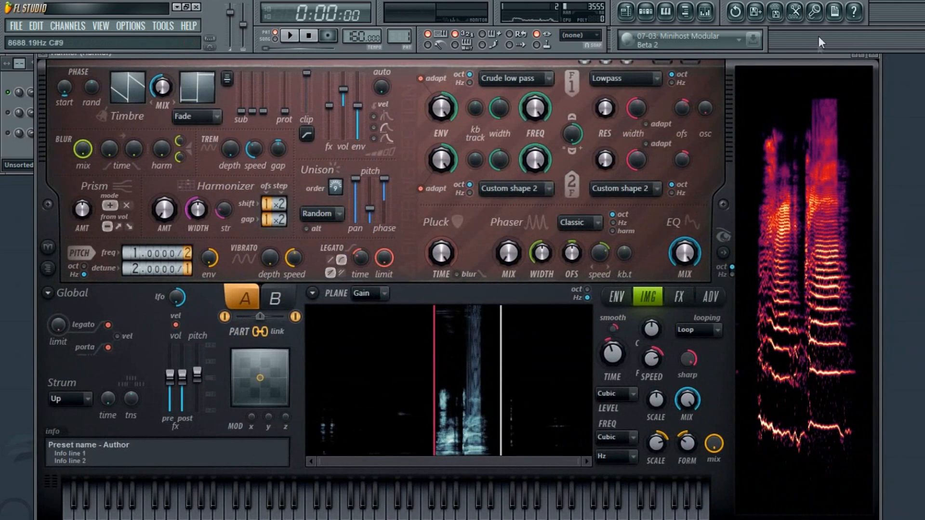
{"action": "left_click_drag", "start_coordinate": [819, 56], "coordinate": [832, 70]}
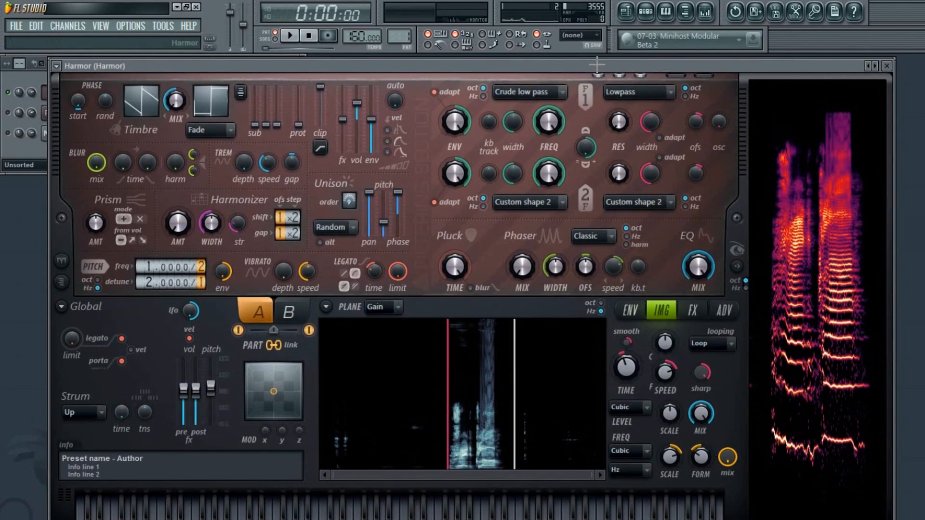
{"action": "left_click_drag", "start_coordinate": [598, 65], "coordinate": [620, 59]}
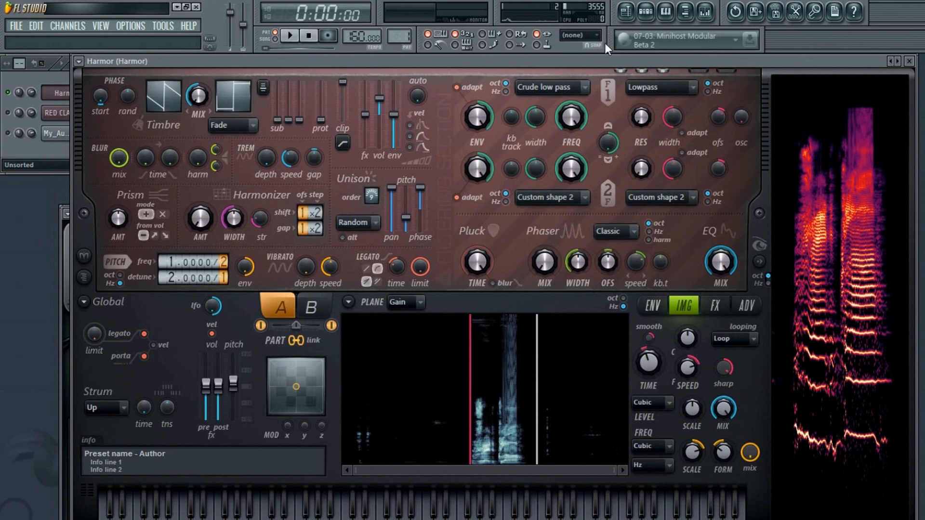
{"action": "left_click_drag", "start_coordinate": [483, 61], "coordinate": [566, 66]}
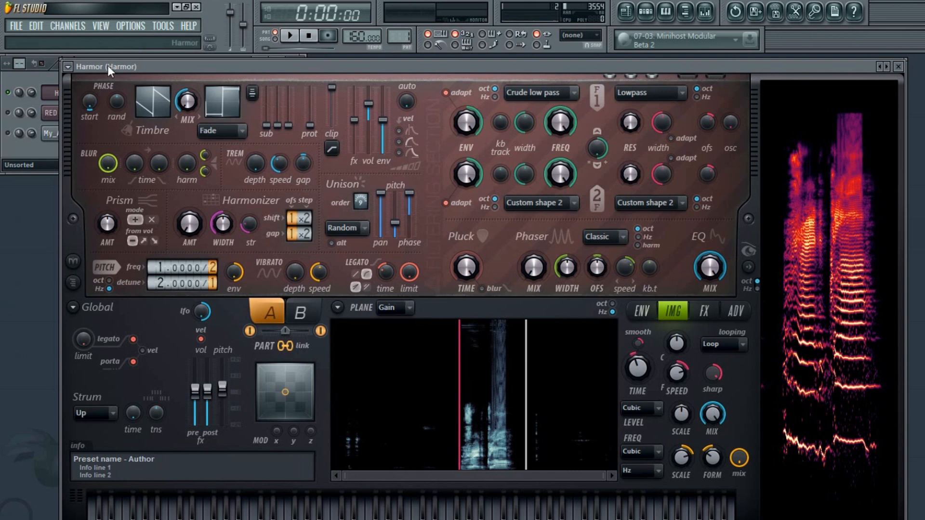
{"action": "mouse_move", "coordinate": [107, 65]}
{"action": "left_mouse_down"}
{"action": "mouse_move", "coordinate": [123, 100]}
{"action": "mouse_move", "coordinate": [106, 78]}
{"action": "left_mouse_up"}
Solo the RED CLAW-ish channel in Pattern 1.
{"action": "key", "text": "F6"}
{"action": "key", "text": "F5"}
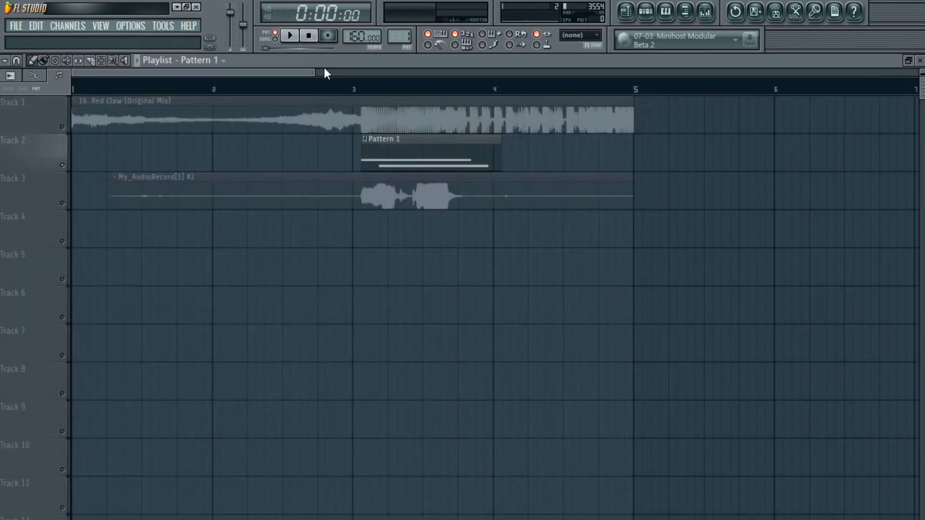
{"action": "key", "text": "F5"}
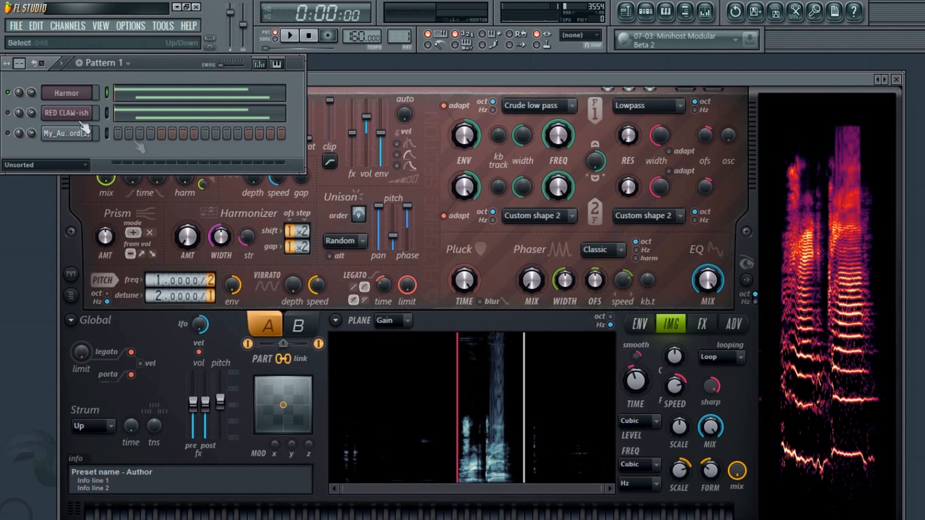
{"action": "left_click", "coordinate": [8, 113]}
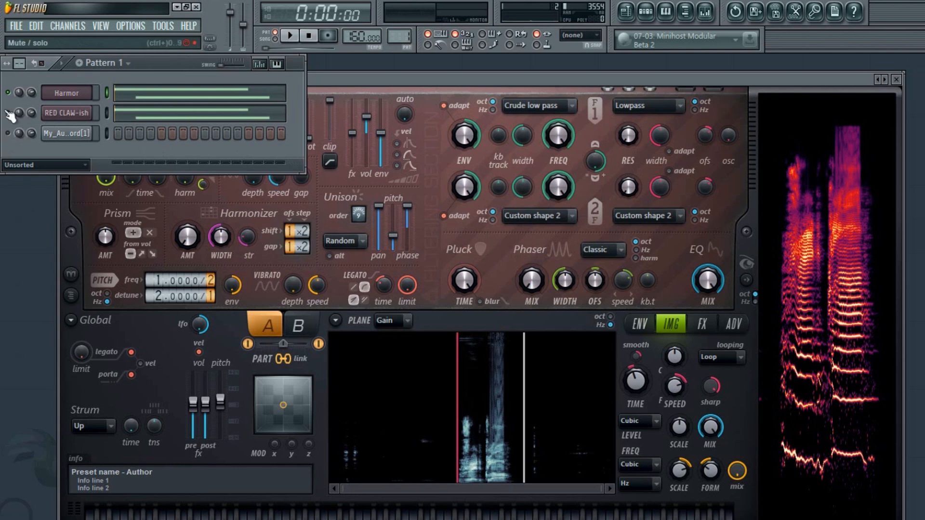
Solo playlist track 1, switch playback to song mode, and play the original Red Claw clip.
{"action": "key", "text": "F5"}
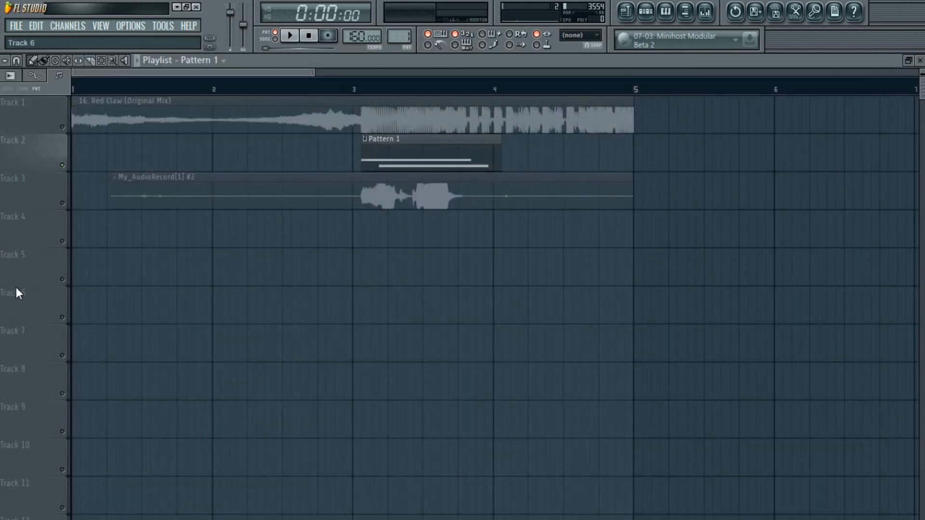
{"action": "right_click", "coordinate": [63, 127]}
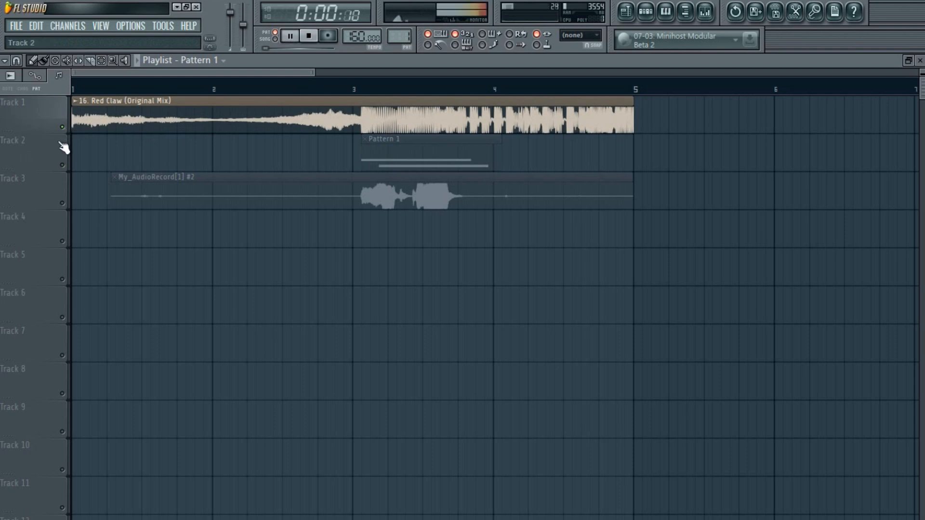
{"action": "left_click", "coordinate": [275, 38]}
{"action": "key", "text": "space"}
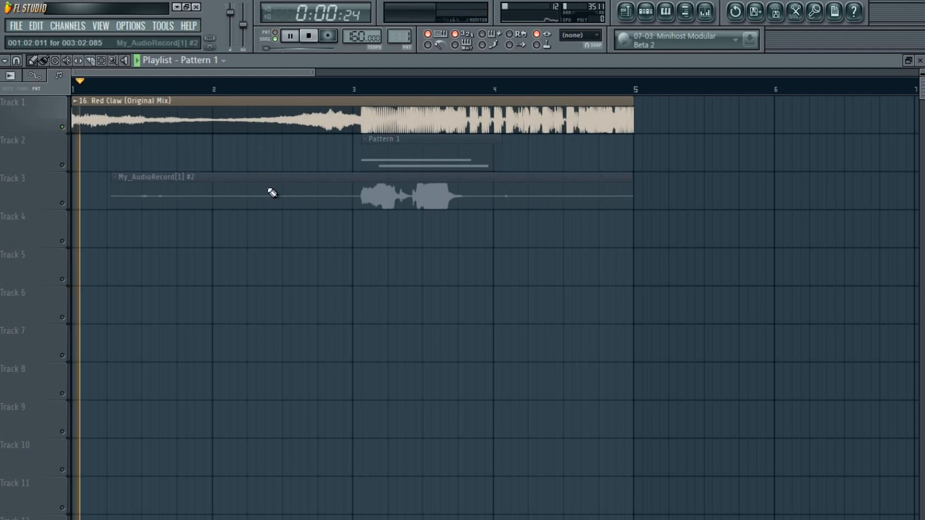
{"action": "key", "text": "space"}
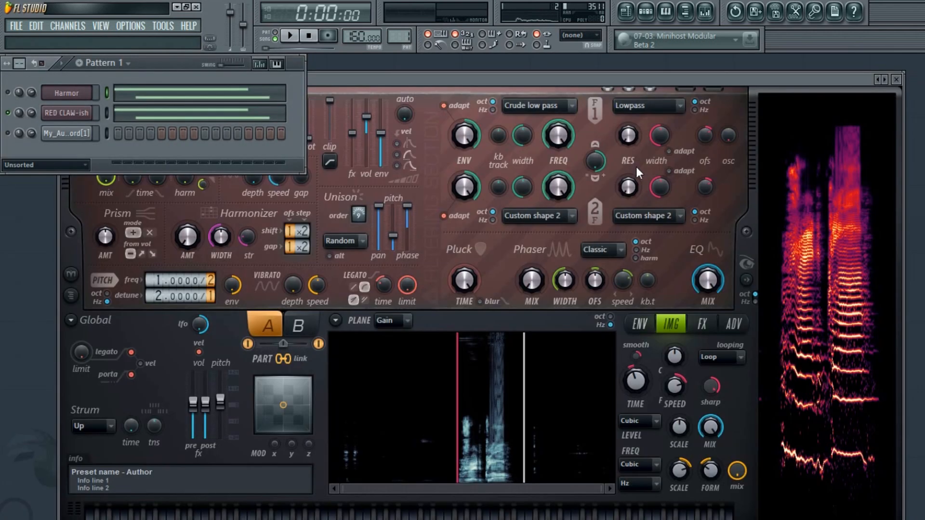
Release the RED CLAW-ish channel's solo and replay the original Red Claw clip from the start.
{"action": "right_click", "coordinate": [11, 110]}
{"action": "key", "text": "Escape"}
{"action": "key", "text": "F5"}
{"action": "key", "text": "space"}
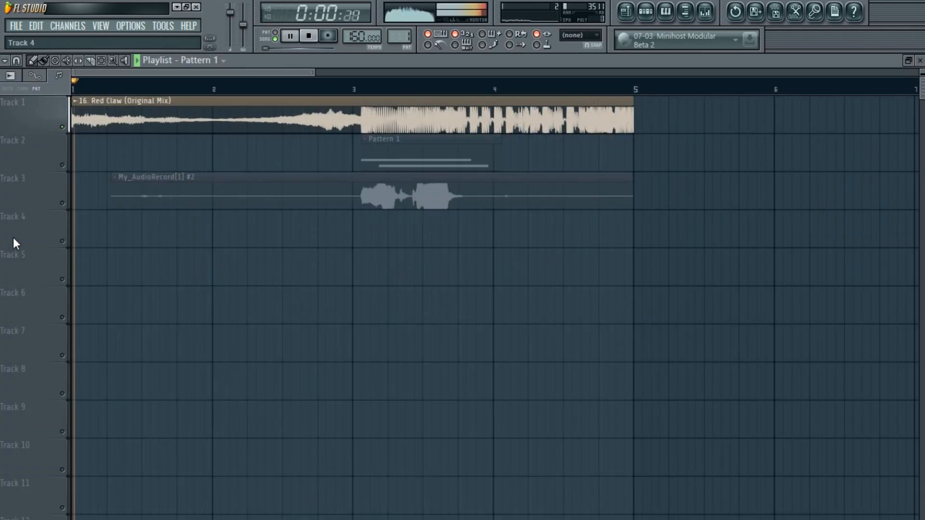
{"action": "key", "text": "space"}
Solo playlist track 2, play its Pattern 1 clip from bar 3, and close the playlist.
{"action": "right_click", "coordinate": [63, 166]}
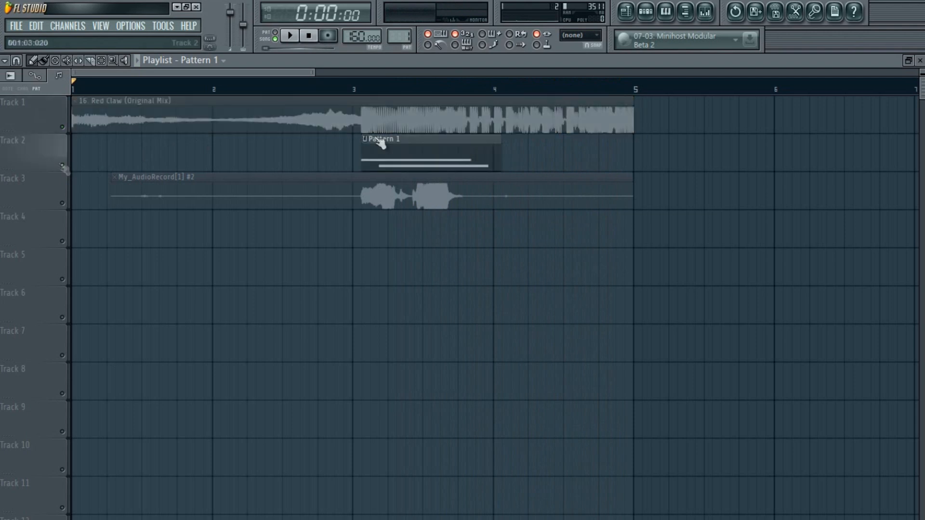
{"action": "left_click", "coordinate": [358, 83]}
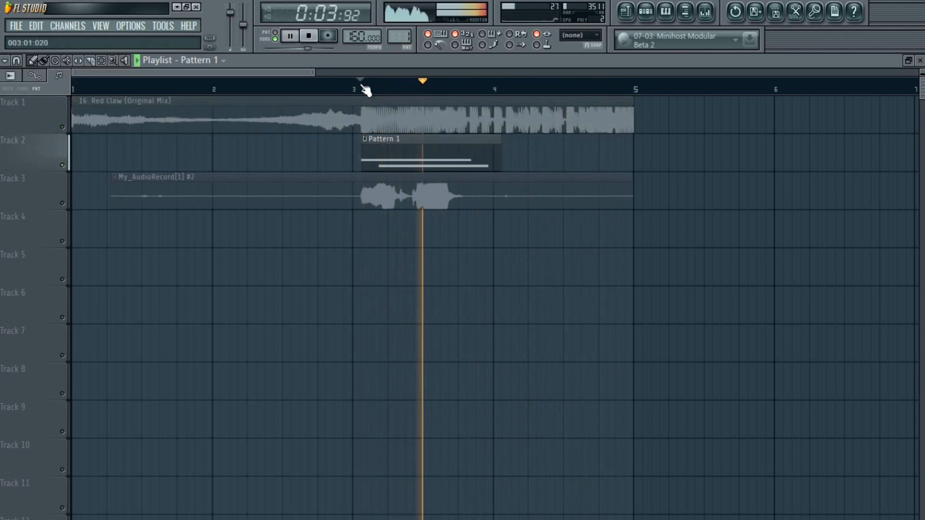
{"action": "key", "text": "space"}
{"action": "left_click", "coordinate": [919, 67]}
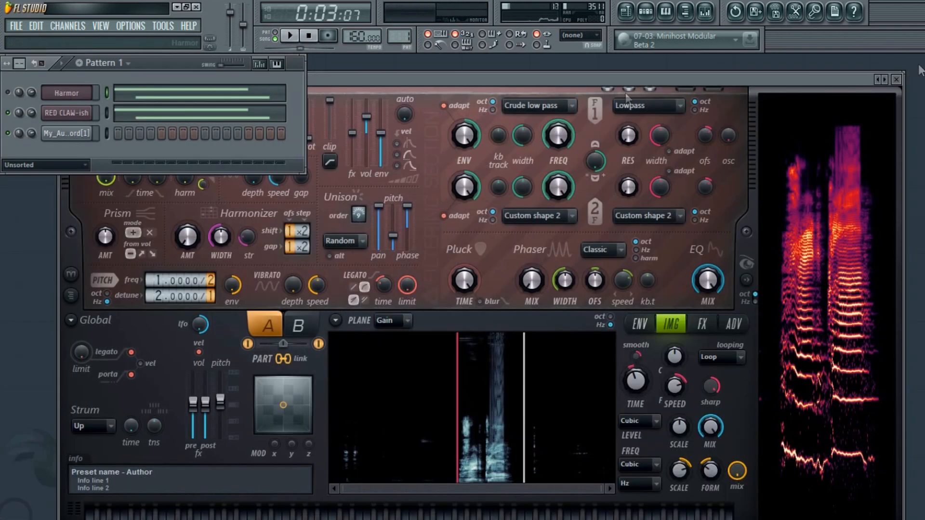
Reposition the Harmor window and reopen the playlist to view the whole arrangement.
{"action": "left_click_drag", "start_coordinate": [381, 85], "coordinate": [363, 62]}
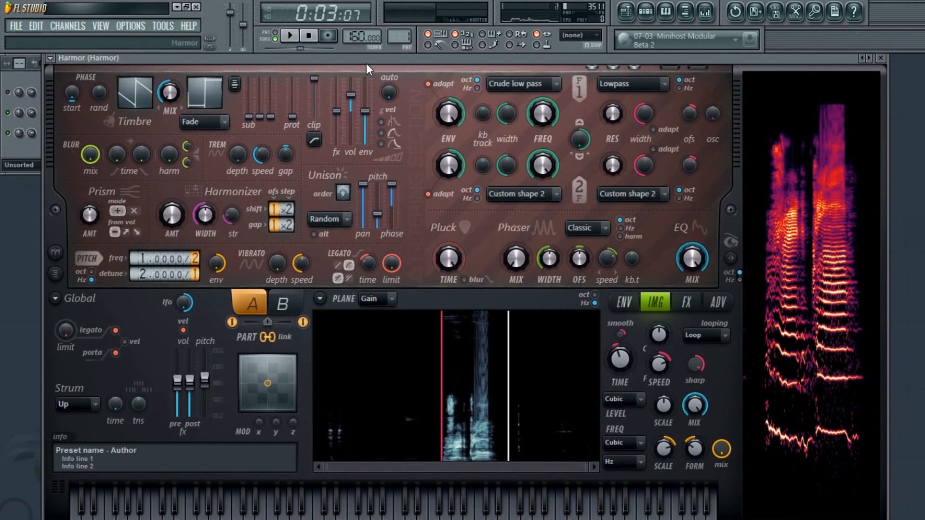
{"action": "left_click_drag", "start_coordinate": [825, 56], "coordinate": [794, 62]}
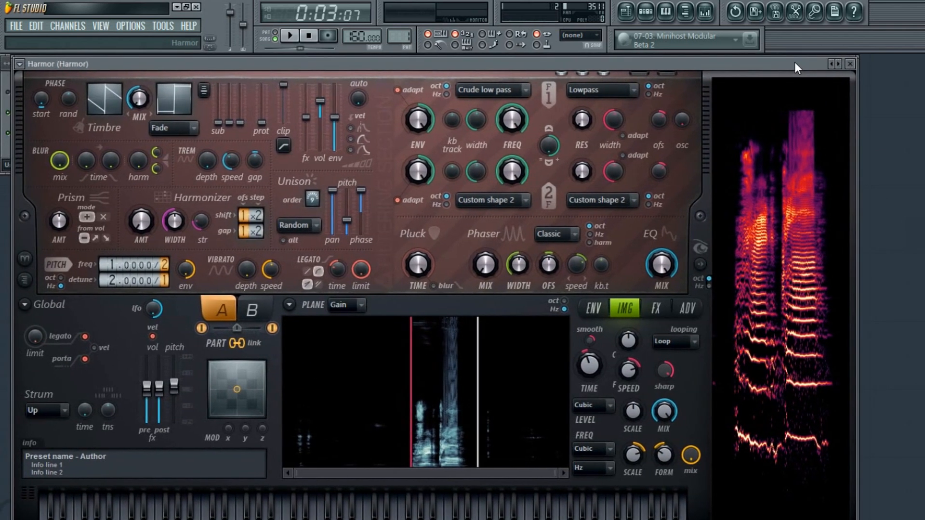
{"action": "left_click_drag", "start_coordinate": [687, 66], "coordinate": [688, 61]}
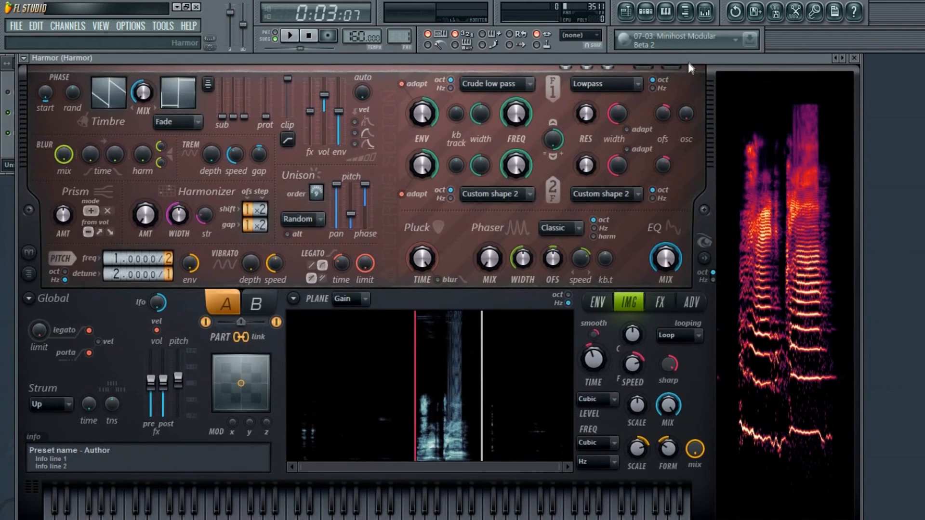
{"action": "key", "text": "F6"}
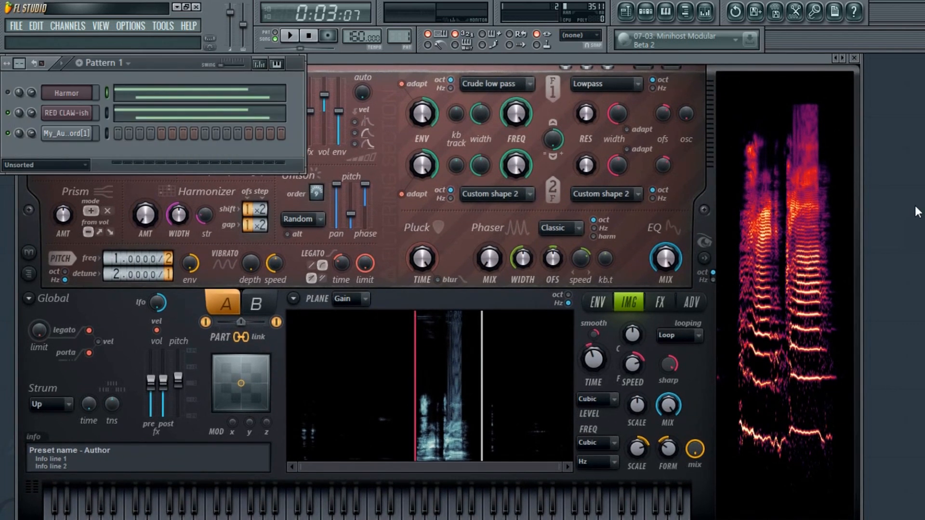
{"action": "key", "text": "F5"}
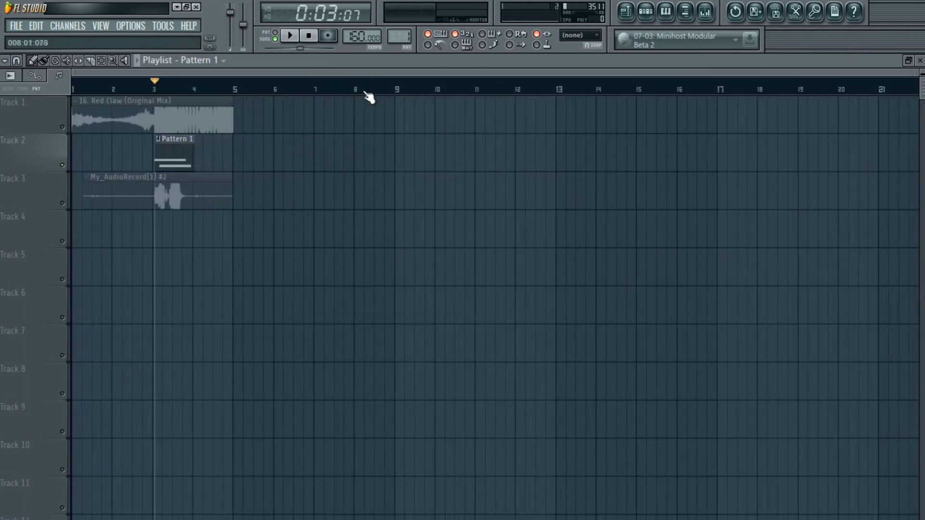